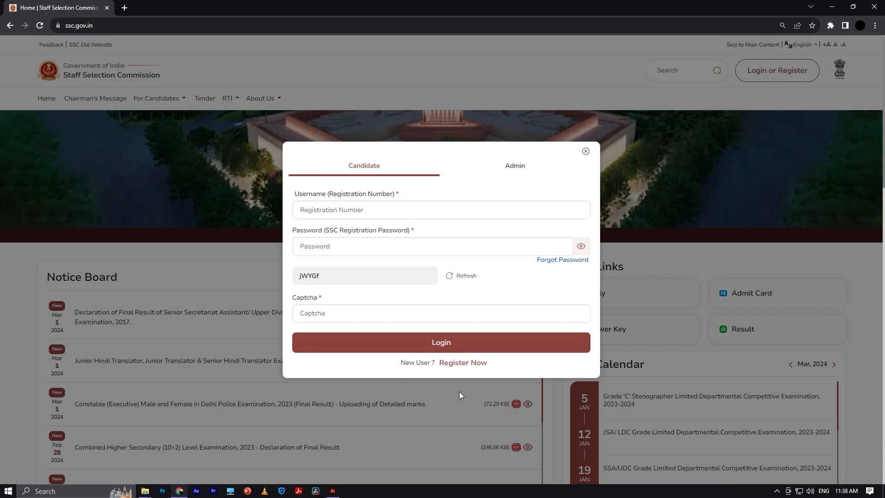
# - Choose Register Now and continue from the One Time Registration overview to Personal Details
pyautogui.click(459, 362)
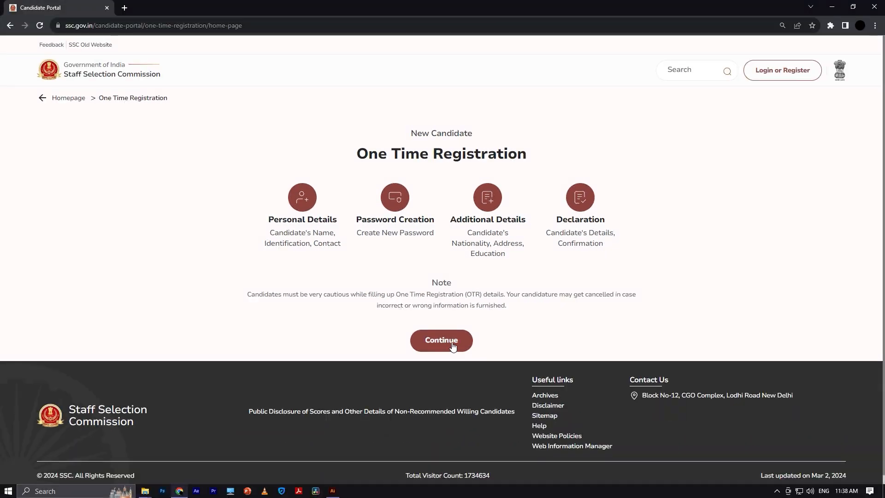
pyautogui.click(456, 436)
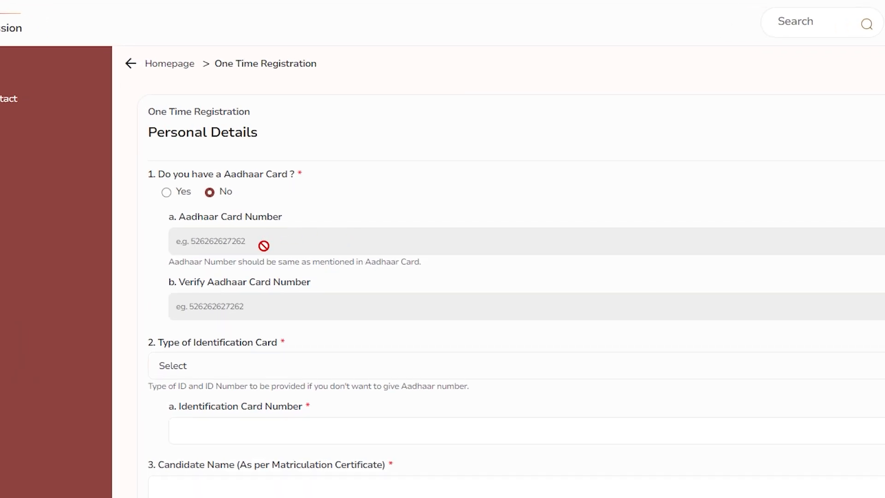
# - Answer Yes to having an Aadhaar Card and enter the Aadhaar number in both fields
pyautogui.click(166, 193)
pyautogui.click(205, 250)
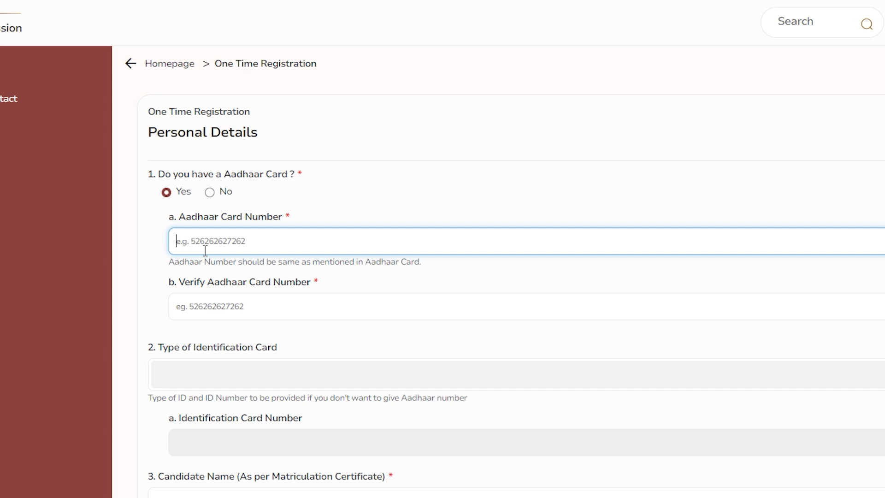
pyautogui.write('************')
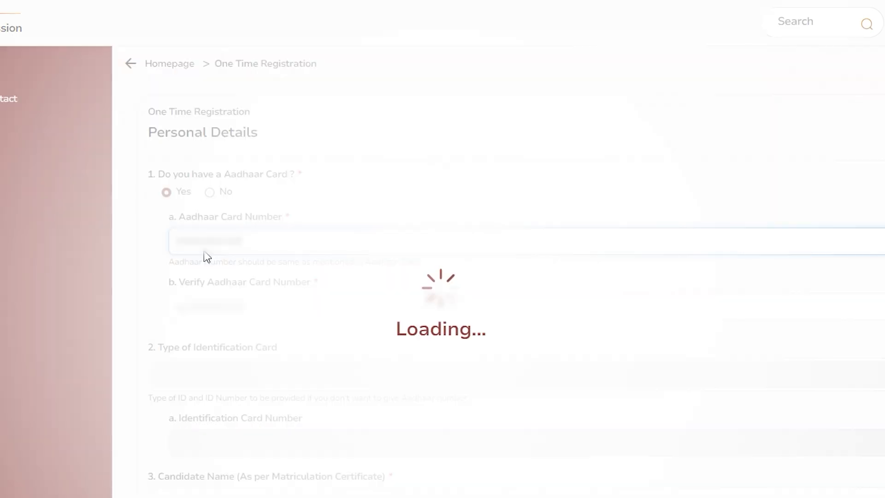
pyautogui.click(225, 305)
pyautogui.write('************')
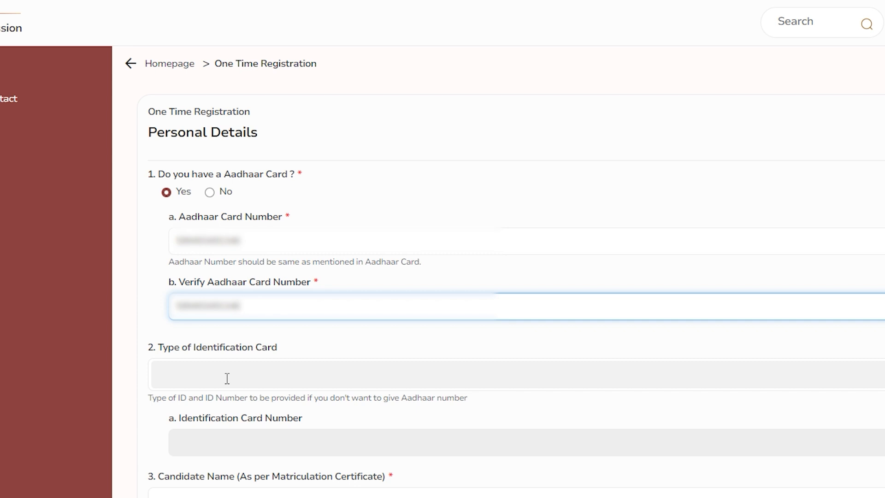
pyautogui.scroll(-5, 227, 378)
pyautogui.click(209, 258)
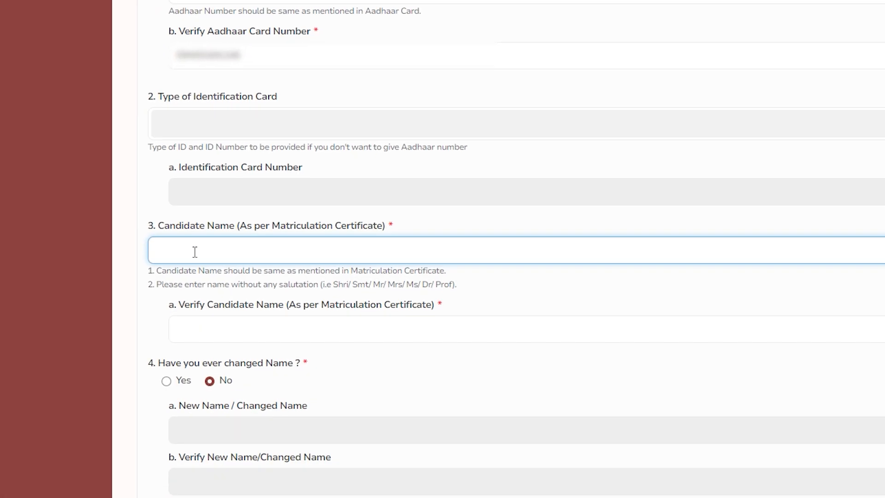
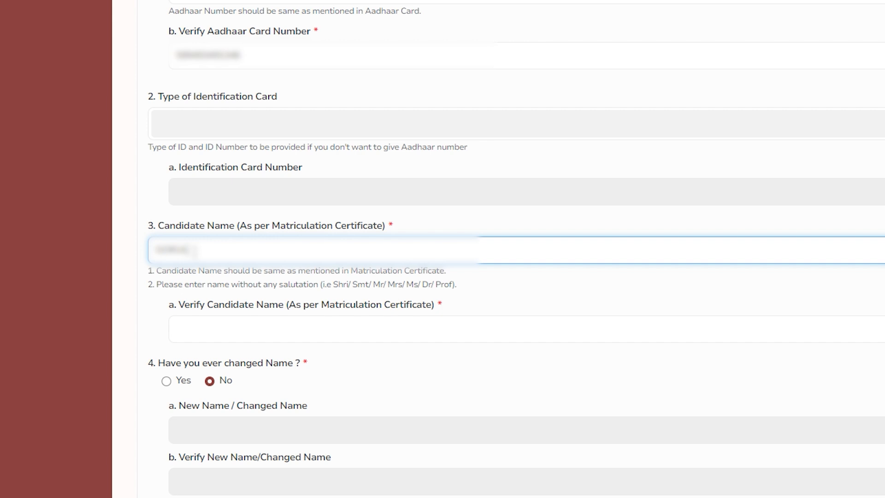
# - Type the candidate's name in Candidate Name and again in Verify Candidate Name
pyautogui.click(259, 324)
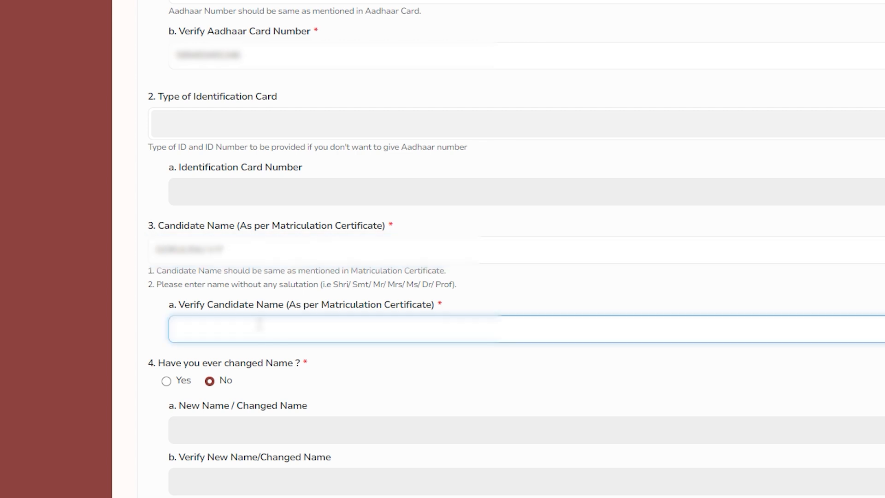
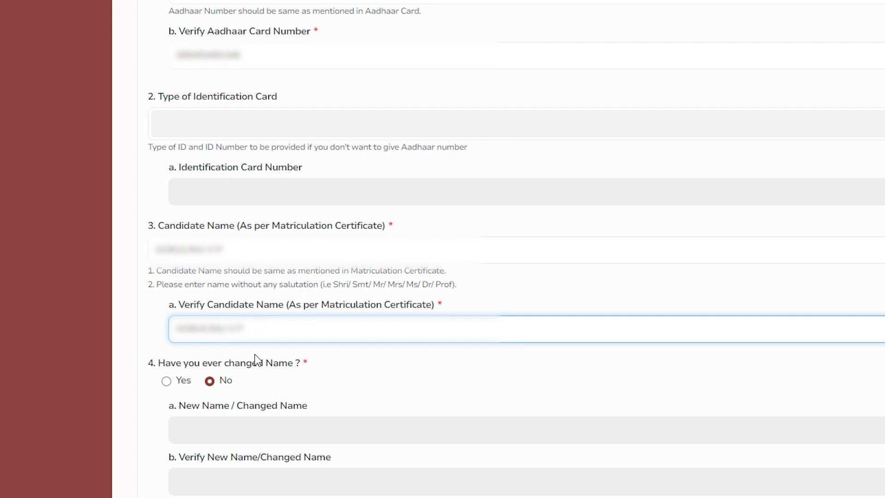
pyautogui.scroll(-4, 205, 391)
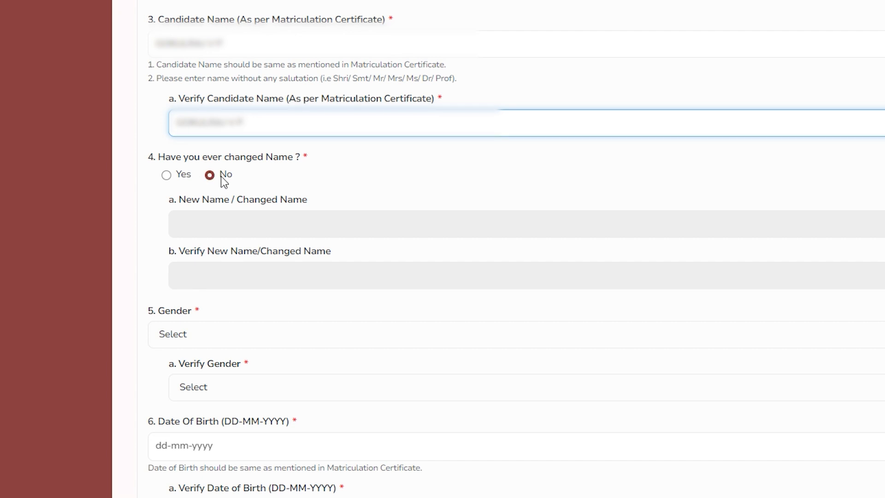
# - Set both Gender and Verify Gender to Male
pyautogui.click(196, 337)
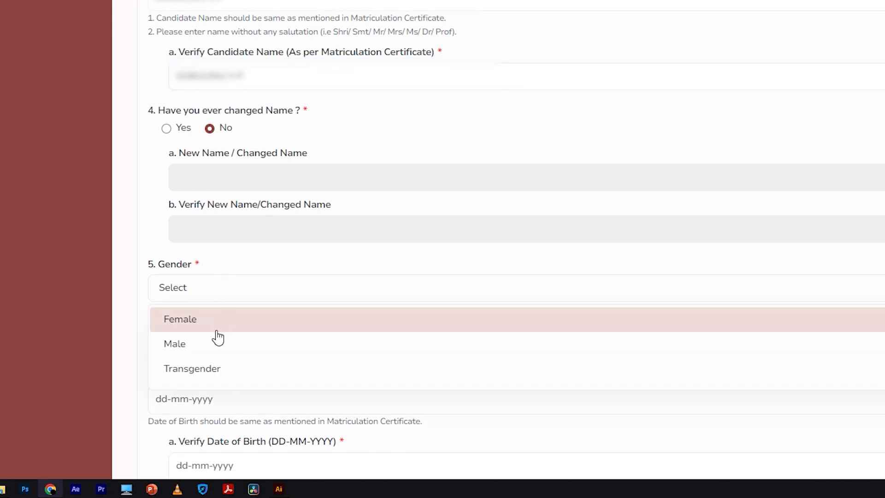
pyautogui.click(216, 346)
pyautogui.click(217, 344)
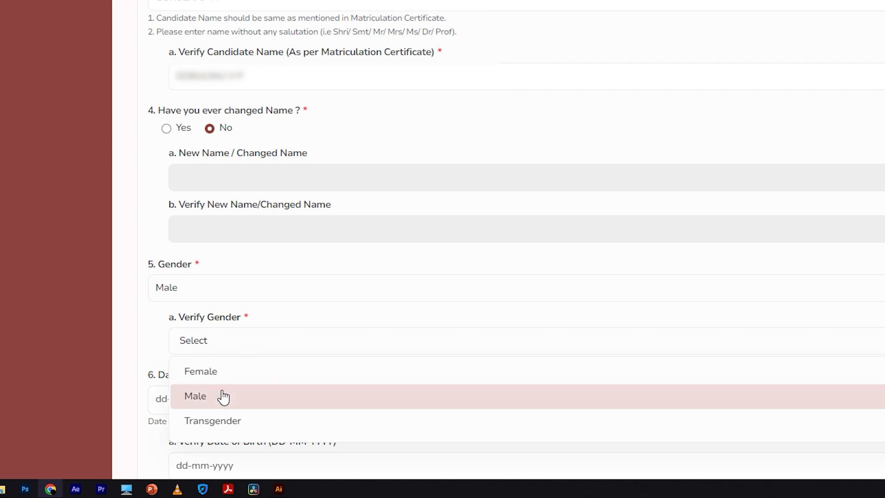
pyautogui.click(223, 396)
pyautogui.scroll(-3, 249, 330)
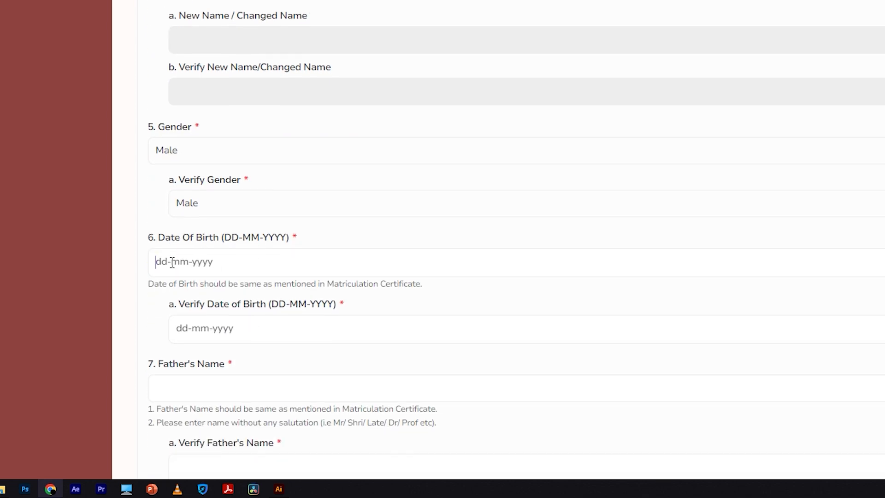
# - Set the date of birth to 27-03-1998 using the calendar picker
pyautogui.click(172, 263)
pyautogui.write('01-02-2001')
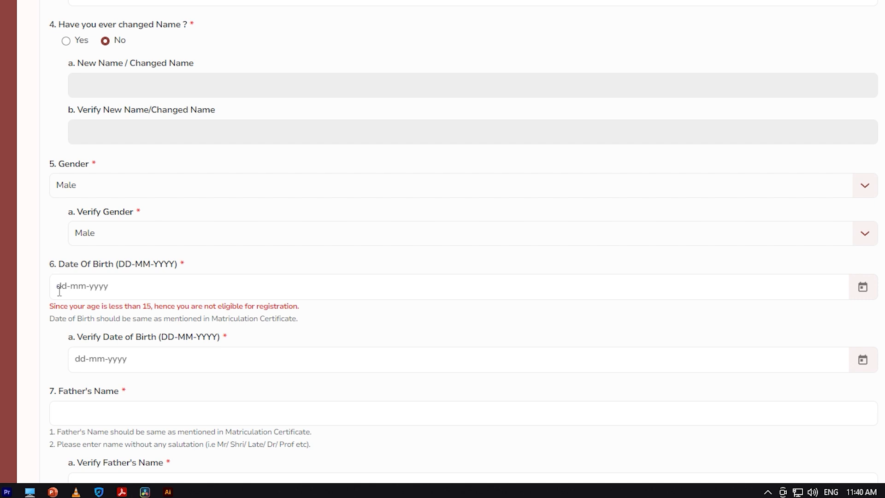
pyautogui.click(862, 285)
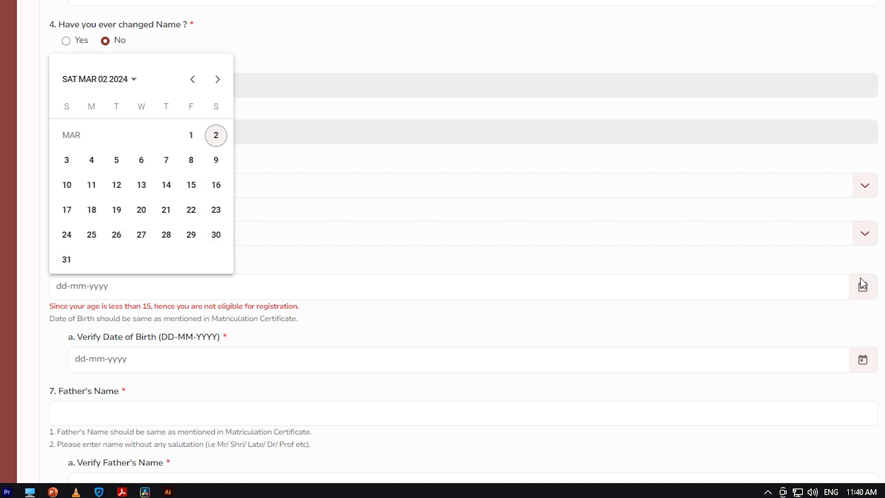
pyautogui.click(99, 79)
pyautogui.click(193, 79)
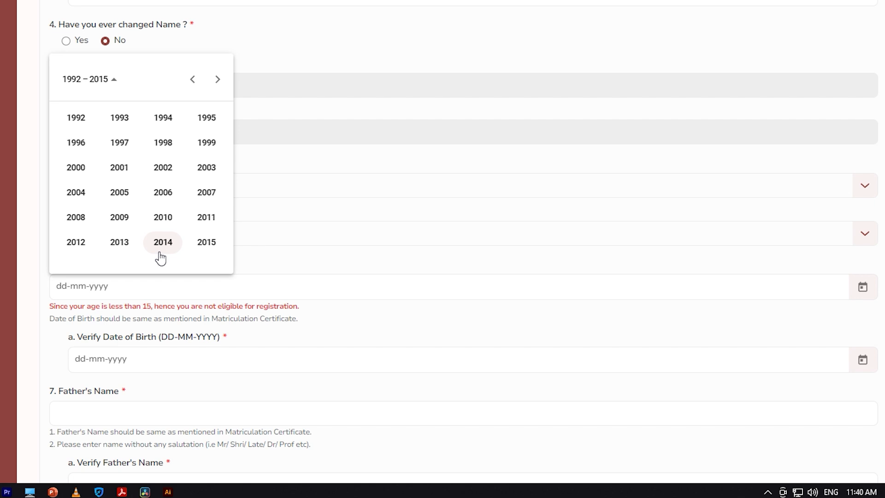
pyautogui.click(163, 143)
pyautogui.click(152, 144)
pyautogui.click(192, 234)
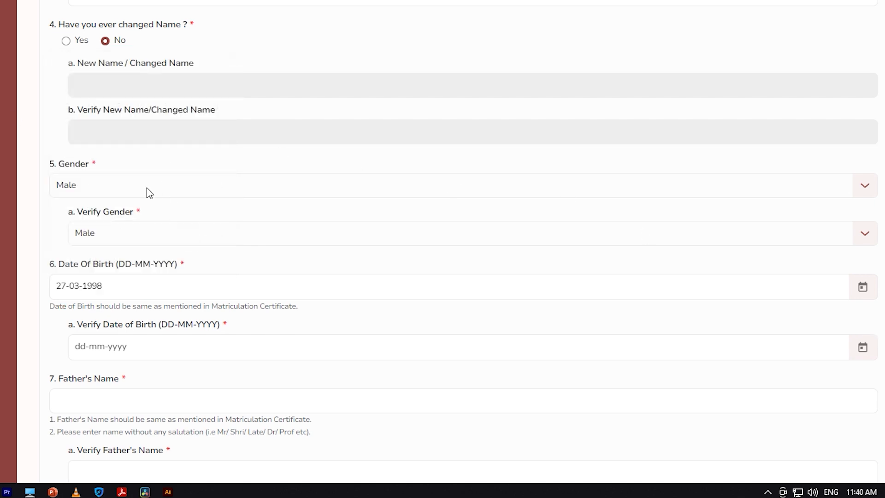
pyautogui.scroll(-3, 138, 300)
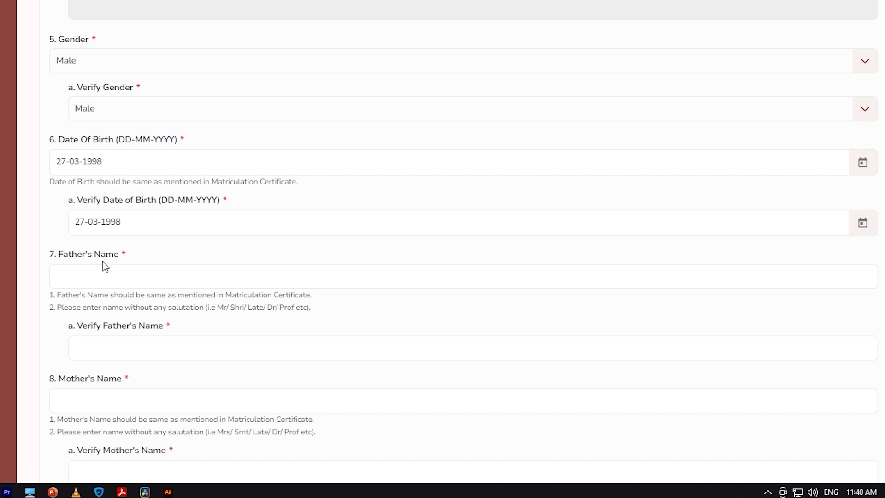
# - Enter the father's name in Father's Name and Verify Father's Name
pyautogui.click(87, 282)
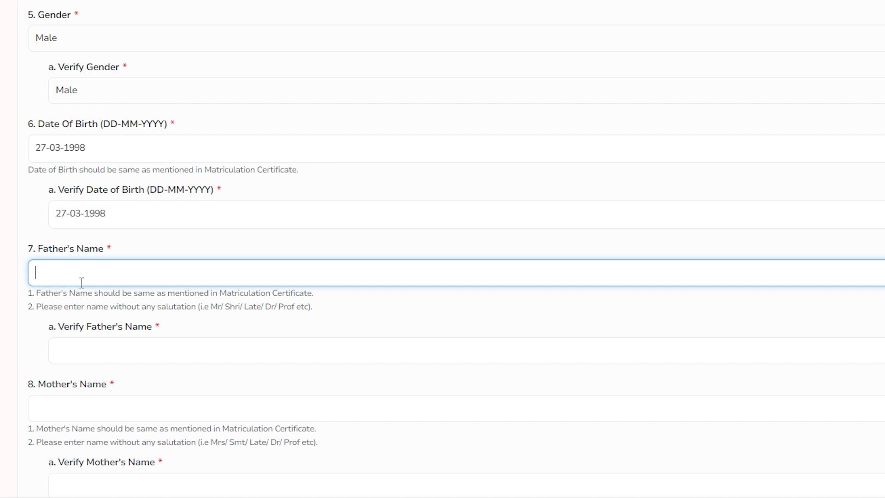
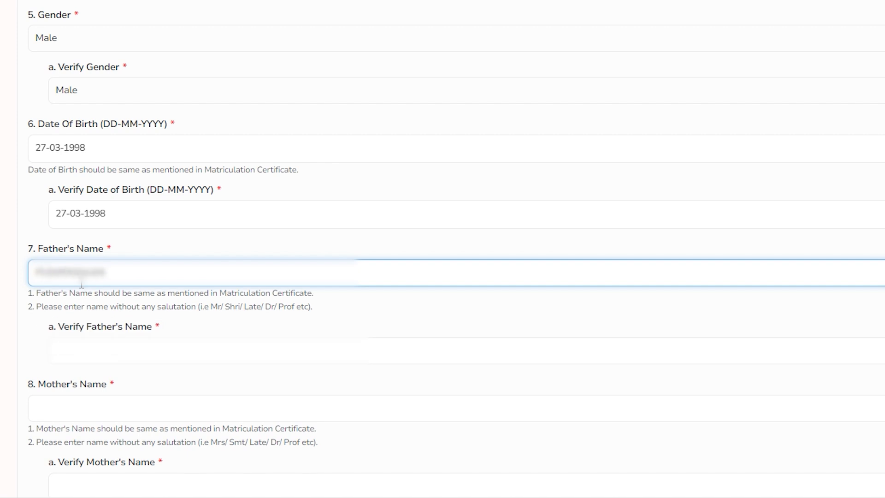
pyautogui.click(117, 349)
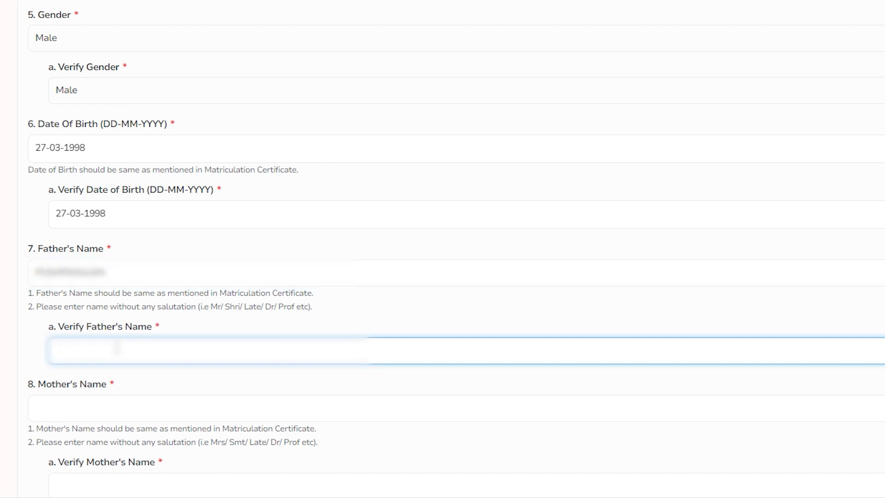
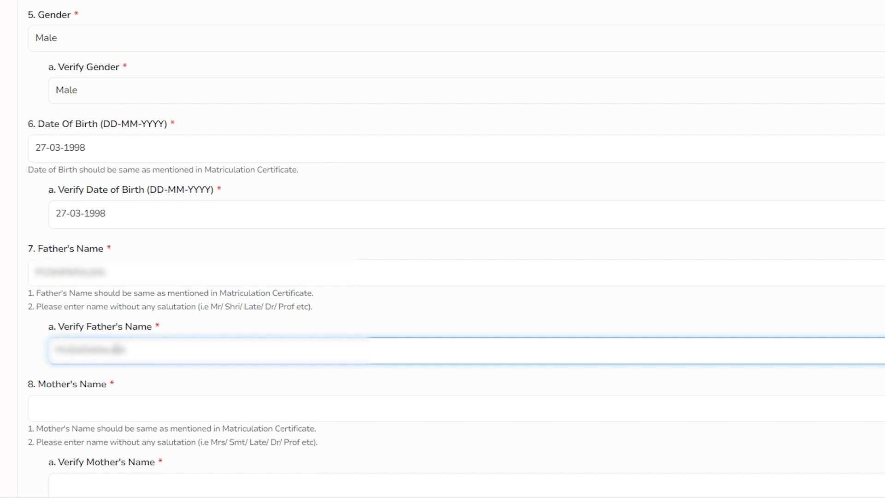
# - Enter the mother's name in Mother's Name and Verify Mother's Name
pyautogui.click(106, 408)
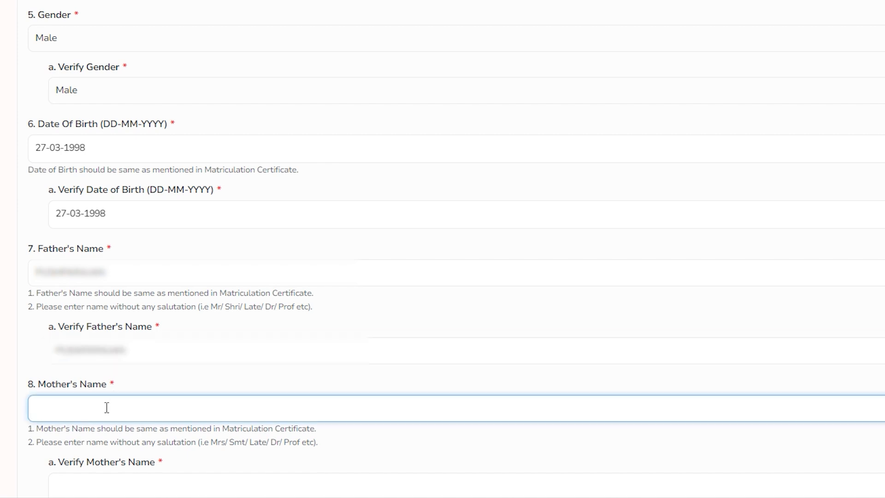
pyautogui.write('Geetha')
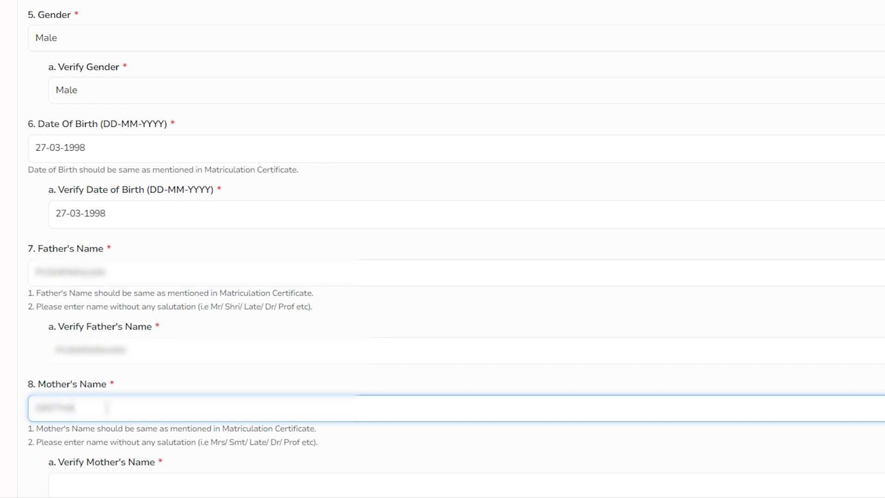
pyautogui.scroll(-3, 107, 408)
pyautogui.click(112, 342)
pyautogui.write('G')
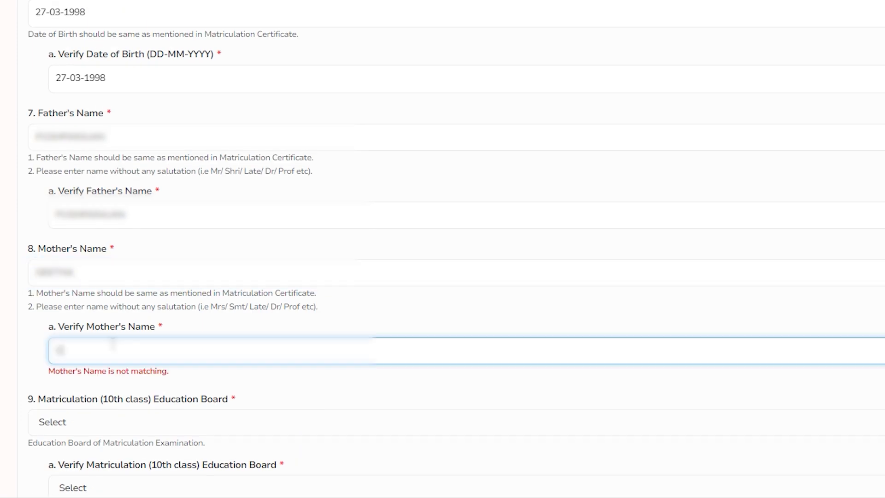
pyautogui.write('eetha')
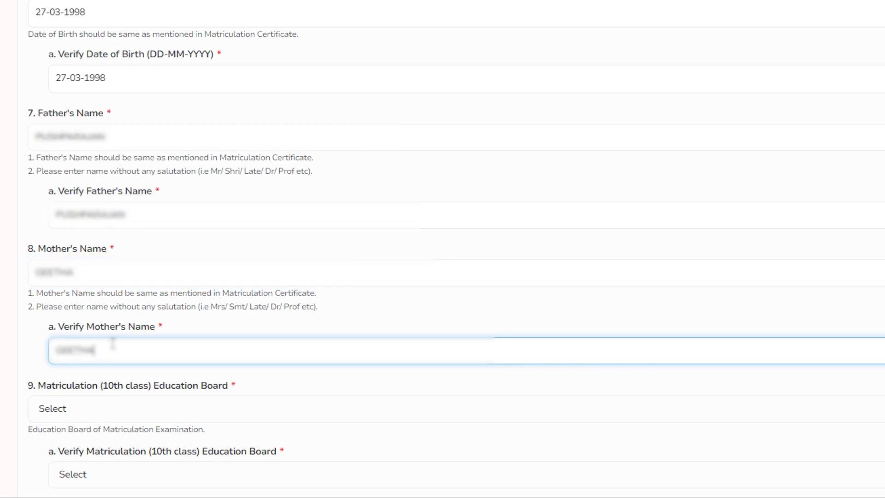
pyautogui.scroll(-3, 112, 343)
# - Select Central Board of Secondary Education (CBSE) in both matriculation board dropdowns
pyautogui.click(121, 277)
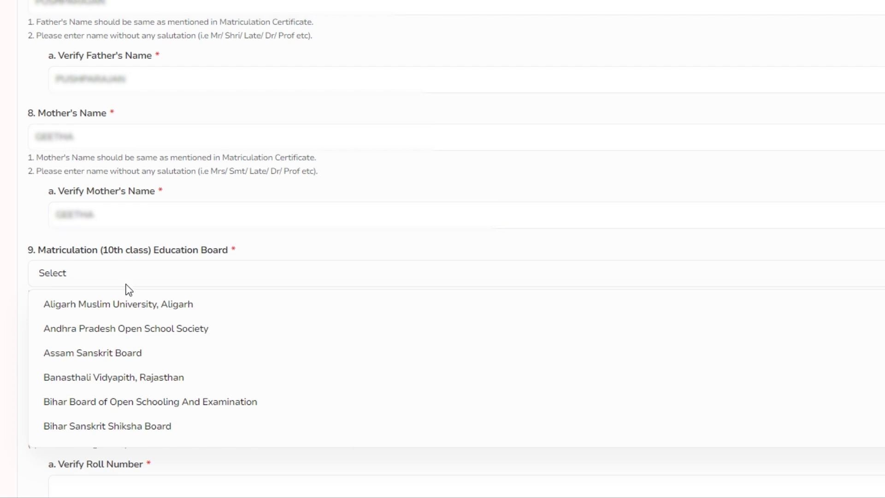
pyautogui.scroll(-3, 113, 364)
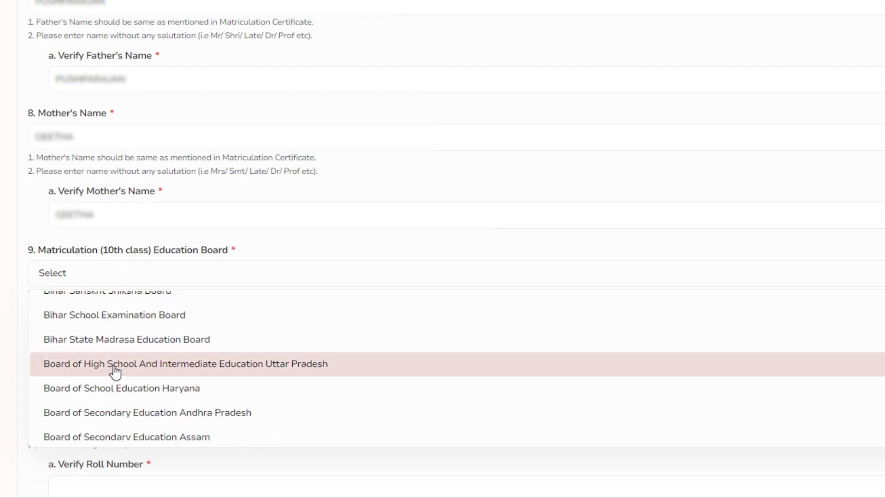
pyautogui.scroll(-5, 115, 371)
pyautogui.click(149, 338)
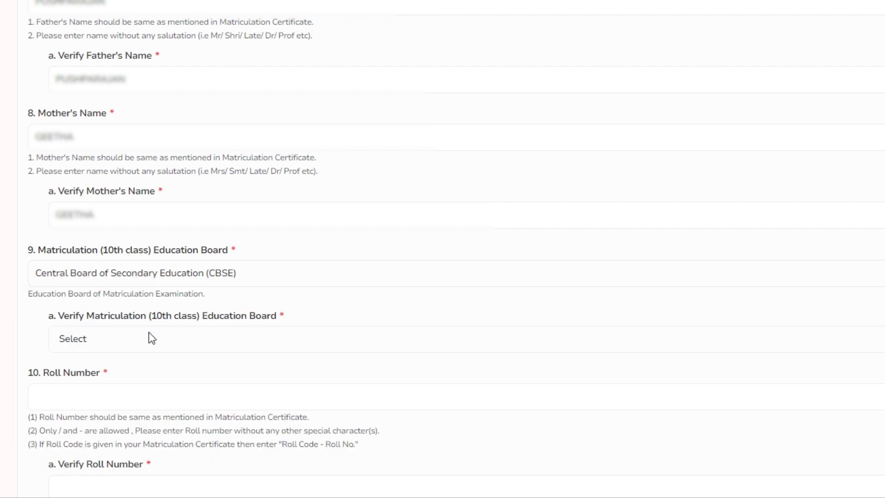
pyautogui.click(145, 343)
pyautogui.scroll(-5, 149, 355)
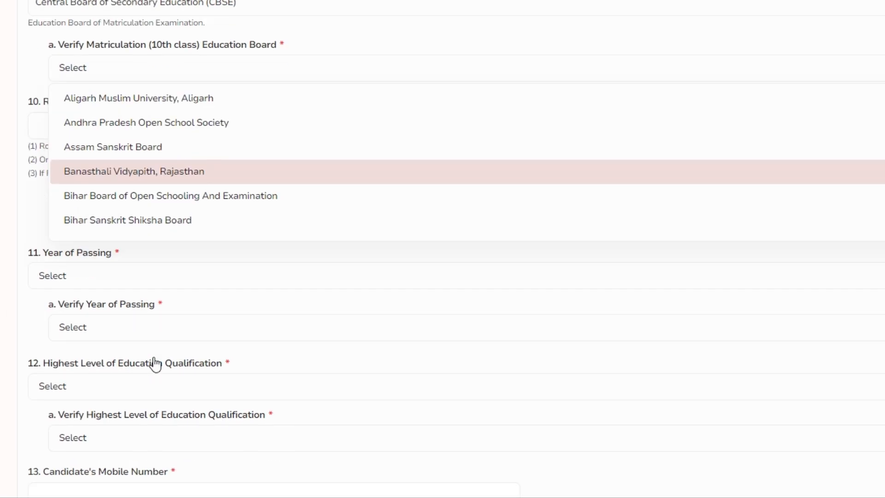
pyautogui.scroll(-1, 132, 210)
pyautogui.scroll(-6, 132, 209)
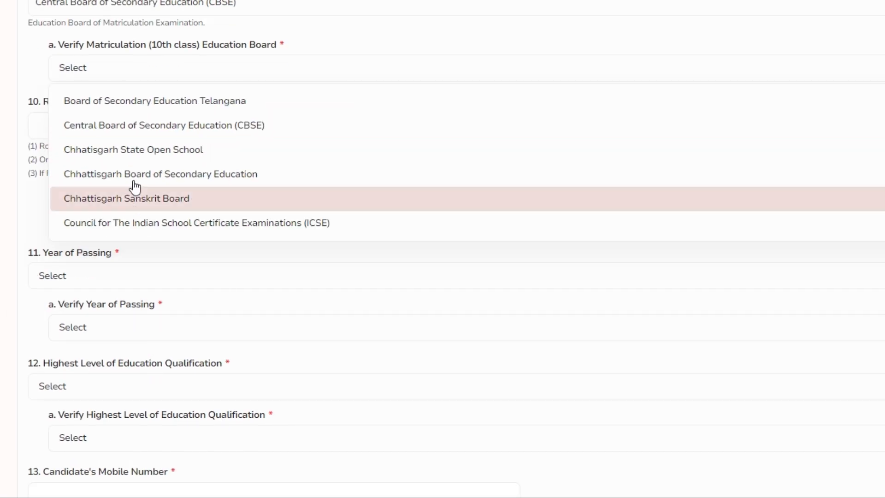
pyautogui.click(127, 133)
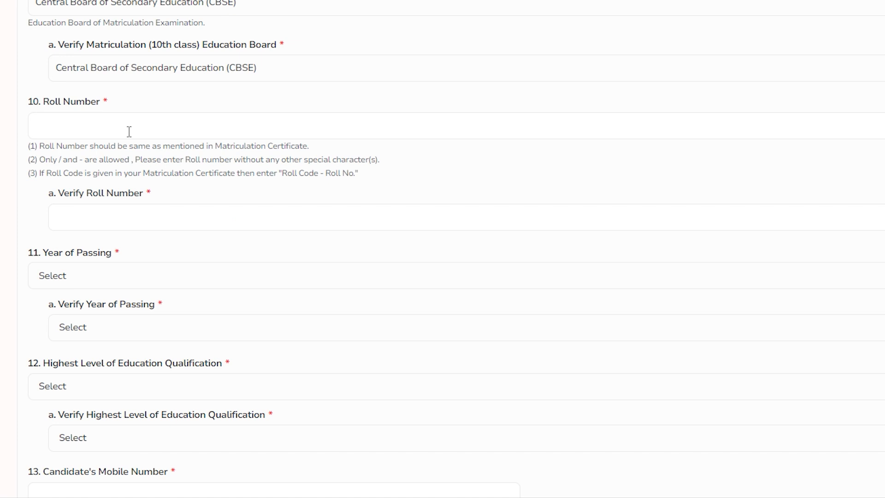
# - Enter the matriculation roll number and re-enter it for verification
pyautogui.click(130, 131)
pyautogui.write('1234567')
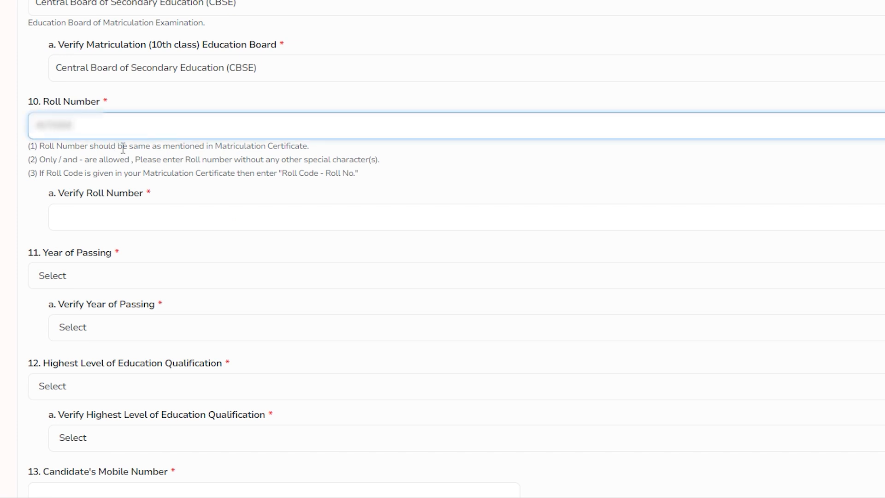
pyautogui.click(104, 217)
pyautogui.write('1234')
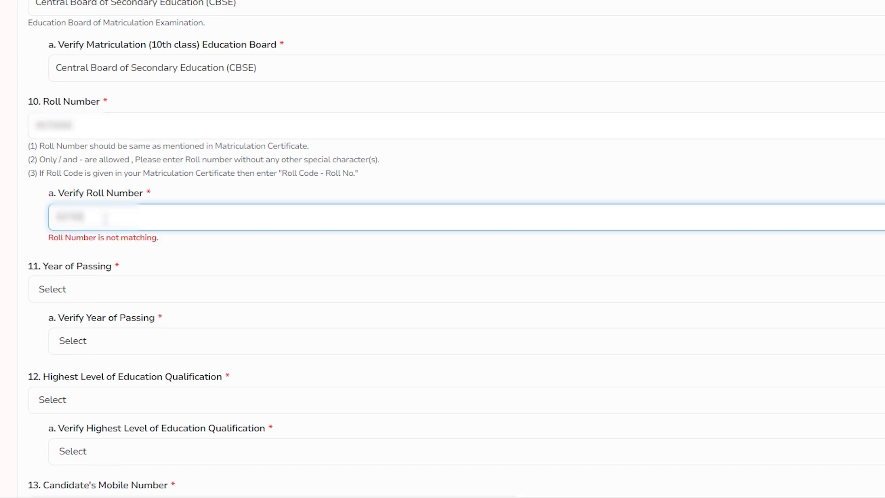
pyautogui.write('567')
# - Set Year of Passing and its verification field to 2014
pyautogui.click(77, 275)
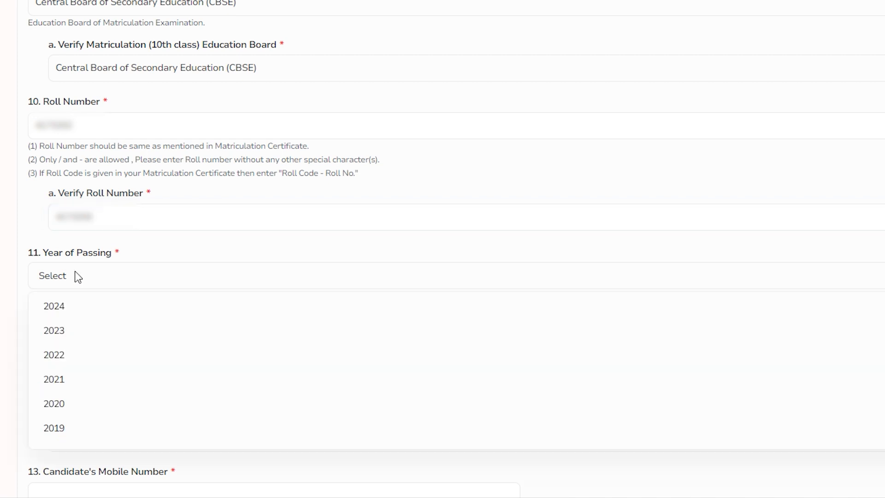
pyautogui.scroll(-4, 157, 355)
pyautogui.click(158, 351)
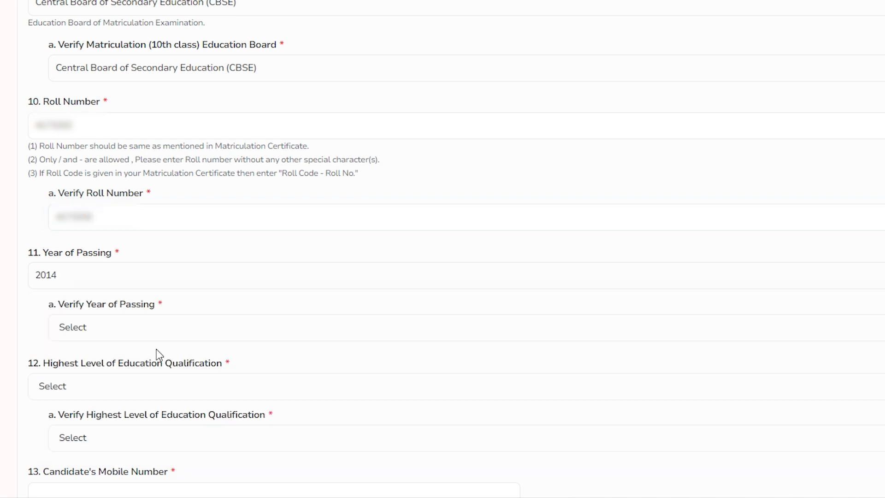
pyautogui.click(167, 328)
pyautogui.scroll(-3, 138, 376)
pyautogui.click(89, 470)
# - Choose Graduation as highest qualification in both qualification dropdowns
pyautogui.click(116, 377)
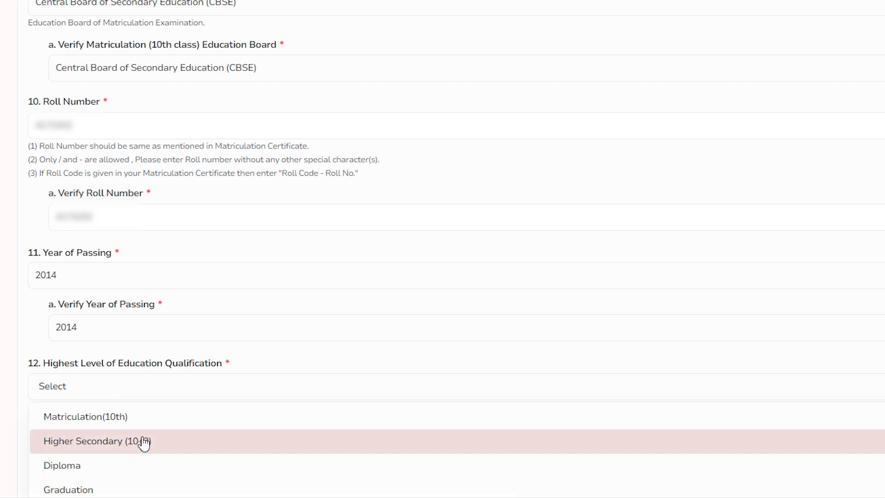
pyautogui.scroll(-1, 148, 456)
pyautogui.scroll(-1, 148, 455)
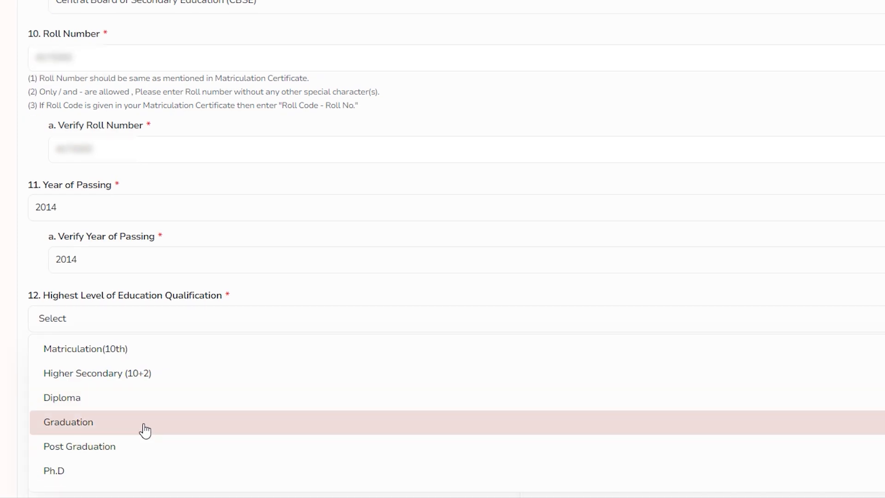
pyautogui.click(145, 429)
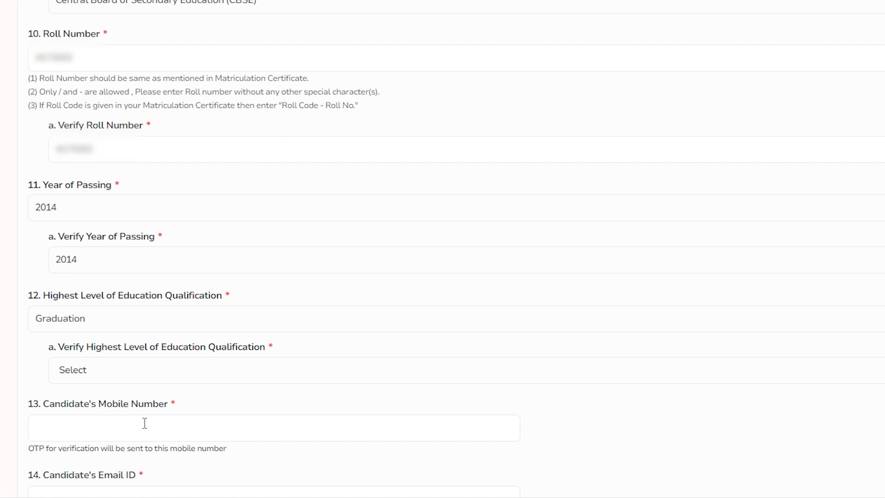
pyautogui.click(137, 370)
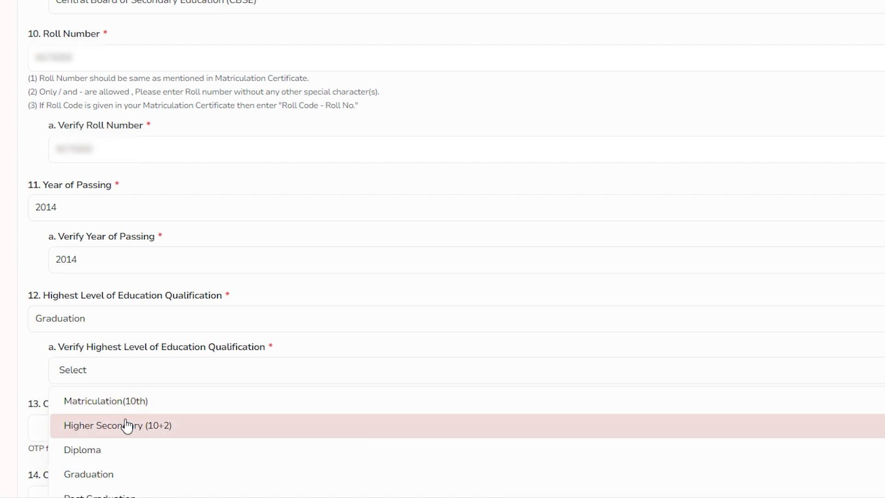
pyautogui.click(119, 474)
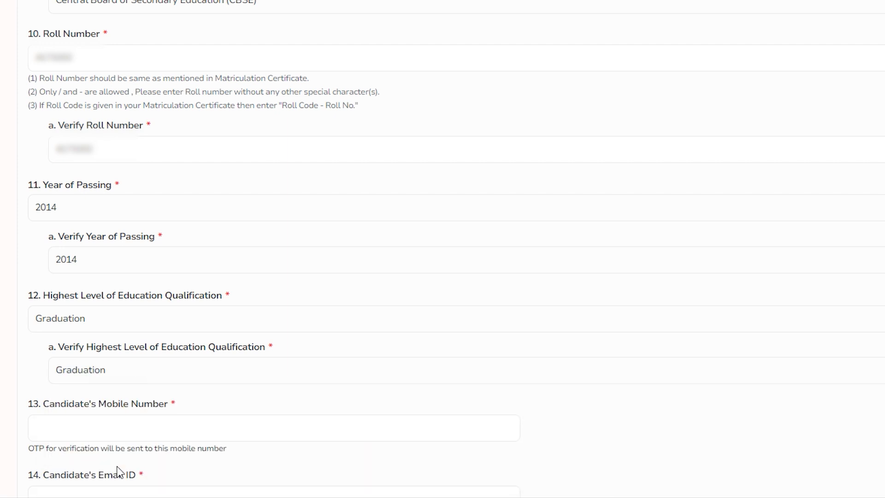
pyautogui.click(131, 421)
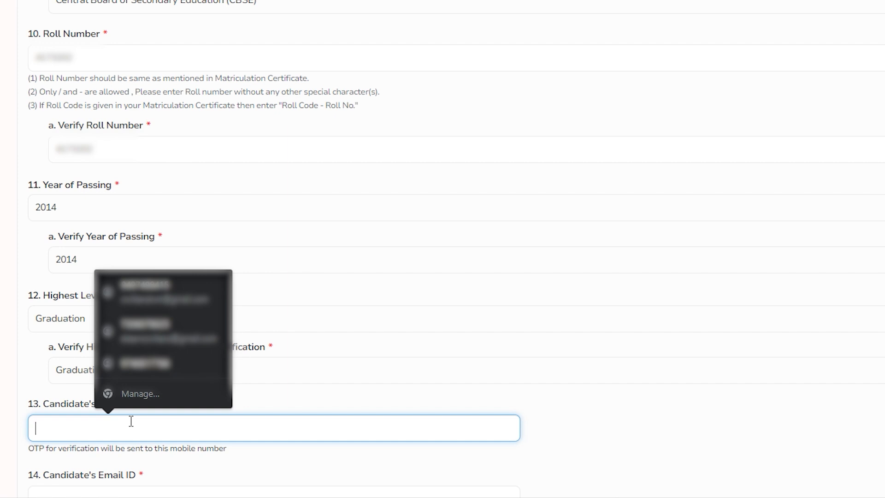
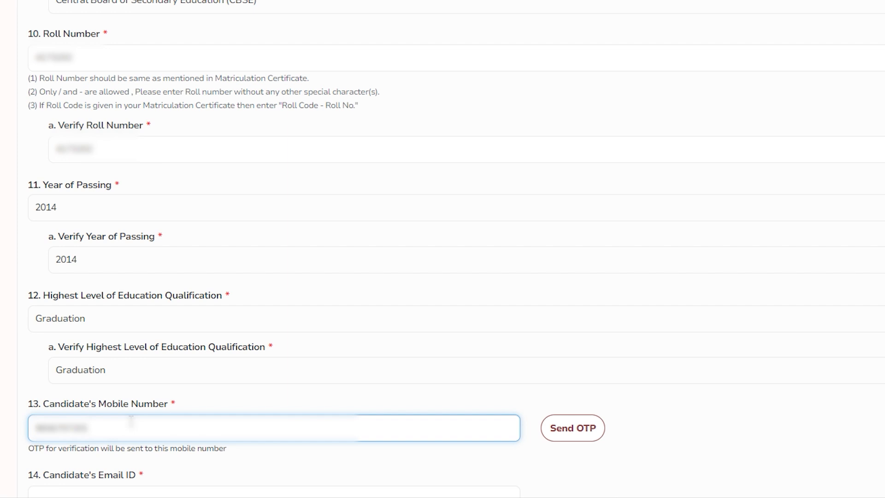
# - Enter the mobile number, request its OTP and type the received code
pyautogui.scroll(-3, 408, 369)
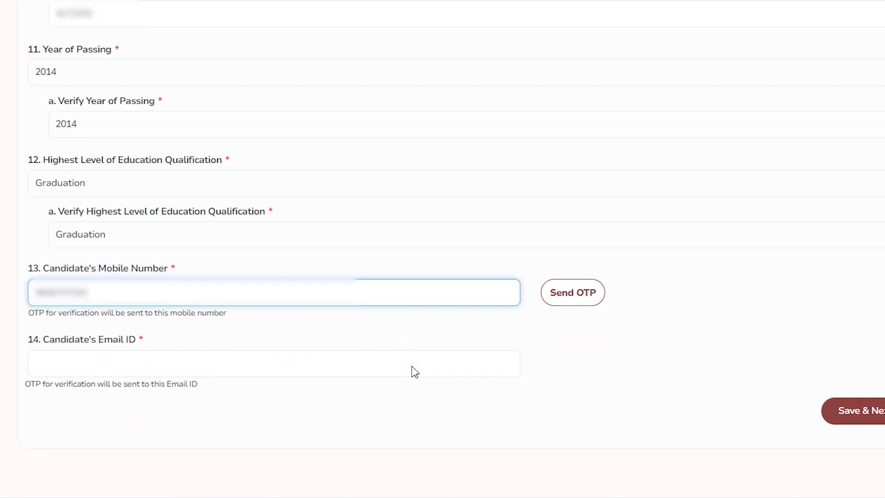
pyautogui.click(574, 299)
pyautogui.click(192, 355)
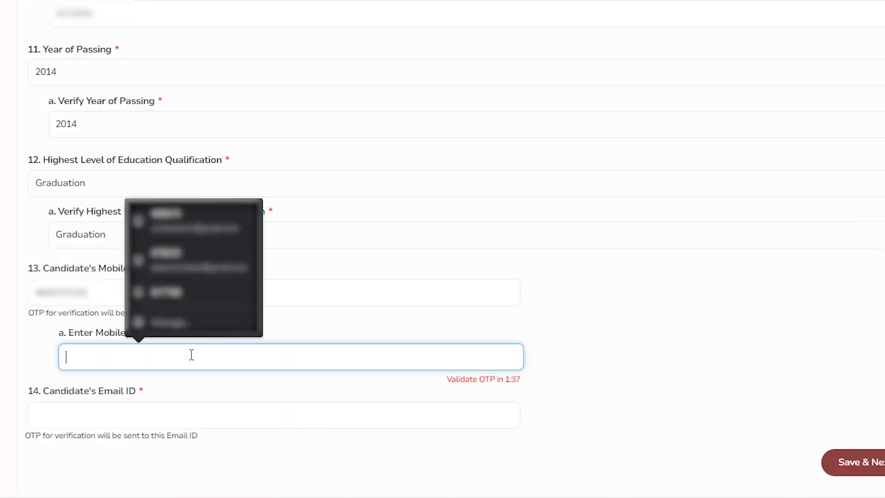
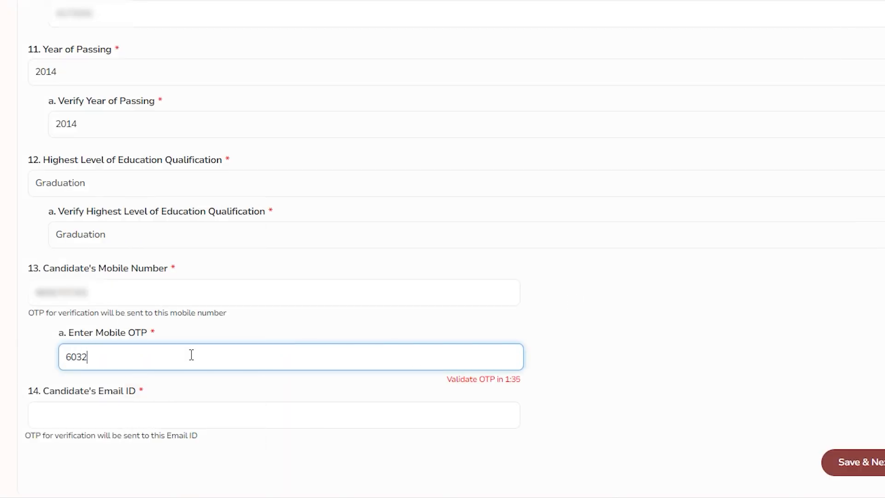
# - Enter the e-mail address and its OTP, then validate both mobile and e-mail codes
pyautogui.click(145, 416)
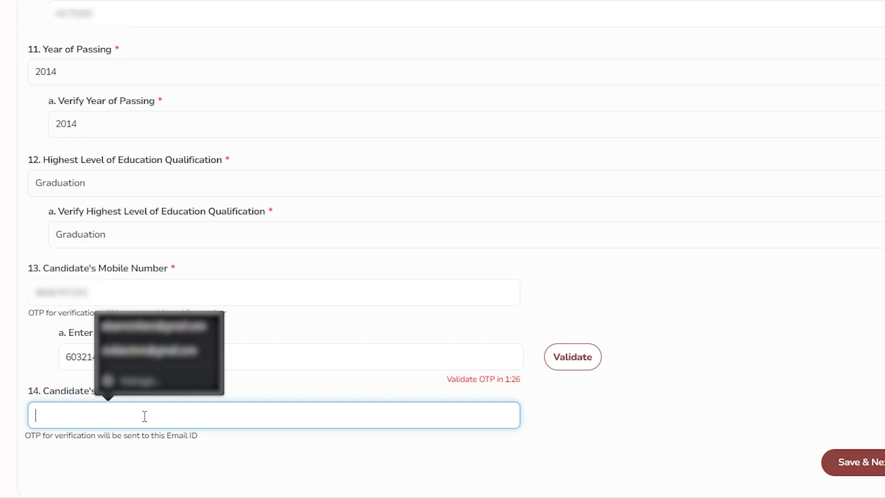
pyautogui.write('...')
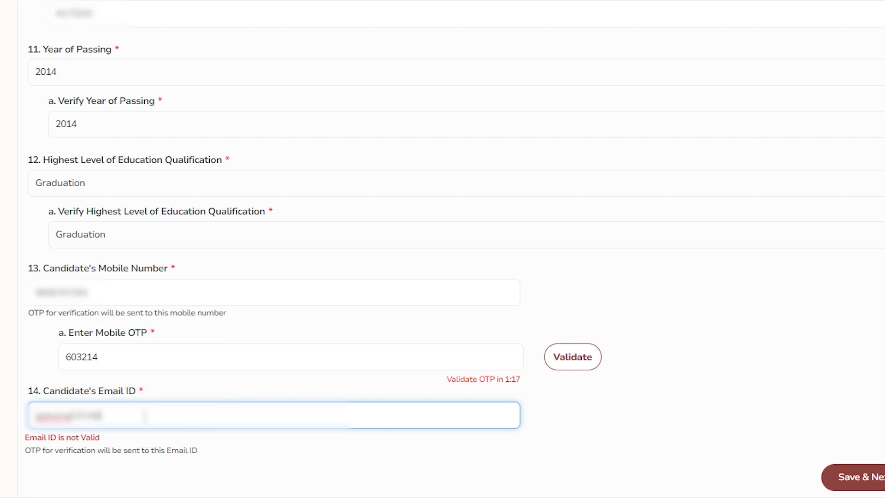
pyautogui.write('gmail.com')
pyautogui.scroll(-1, 261, 427)
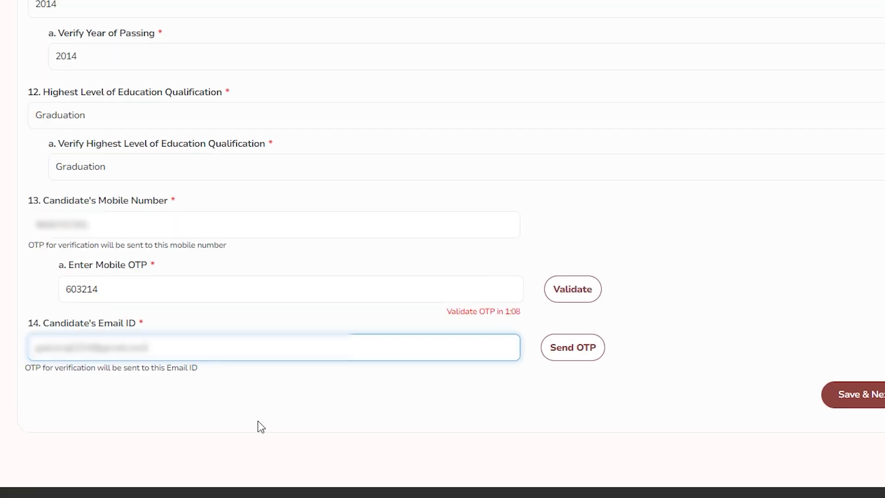
pyautogui.click(574, 351)
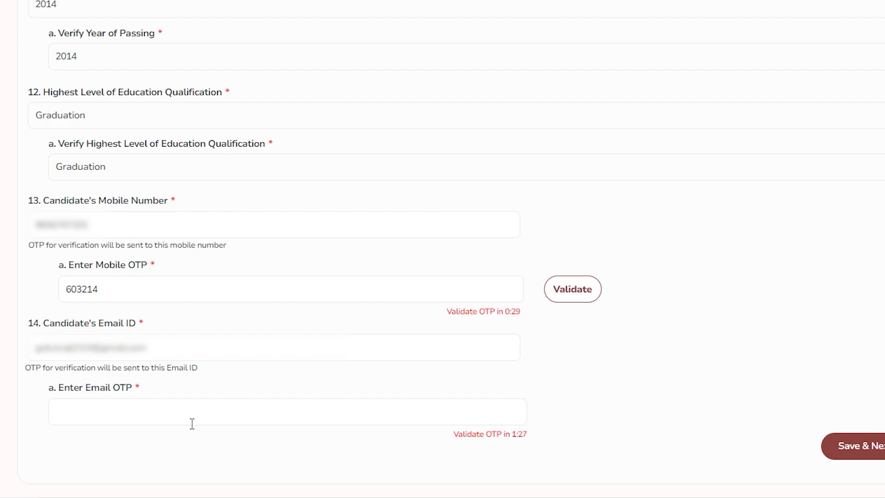
pyautogui.click(189, 422)
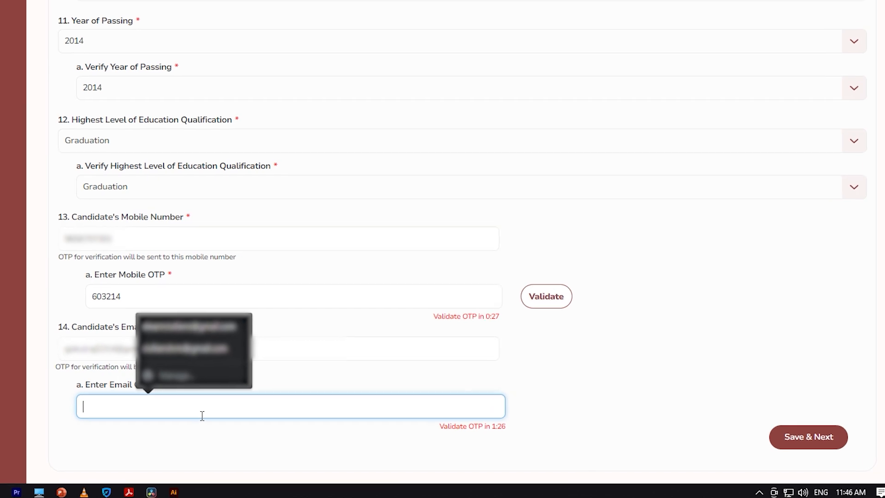
pyautogui.scroll(-5, 742, 284)
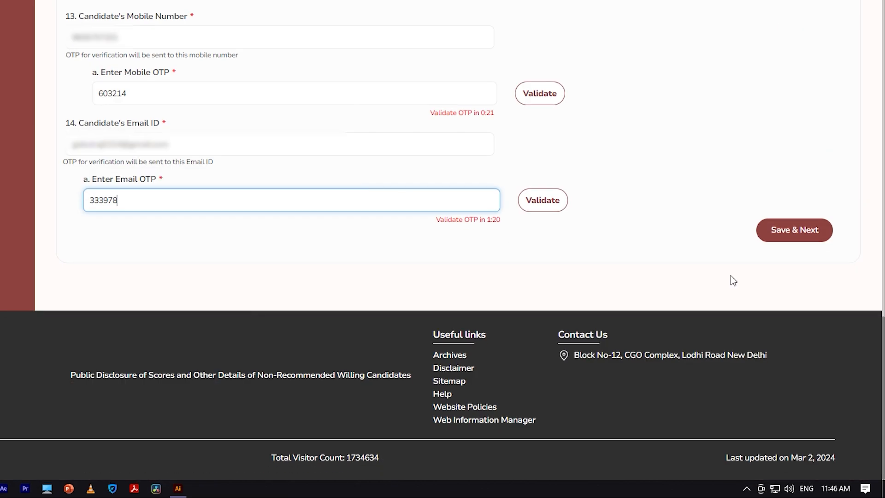
pyautogui.click(533, 96)
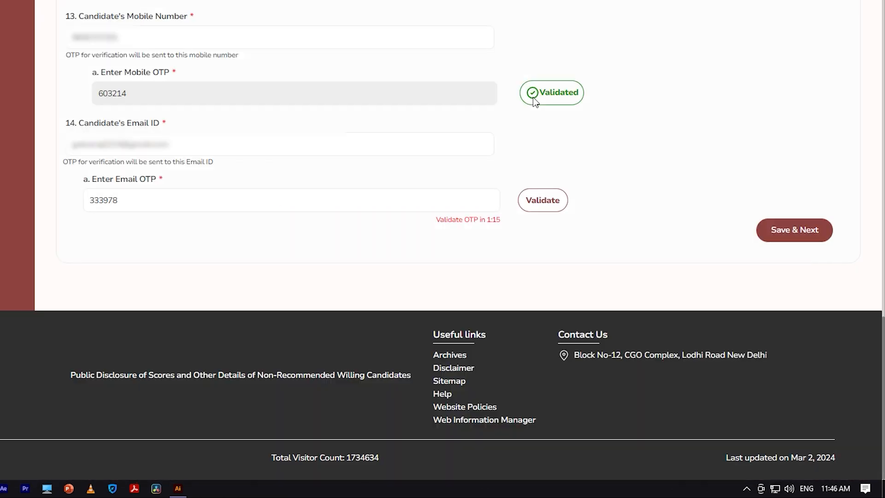
pyautogui.click(545, 199)
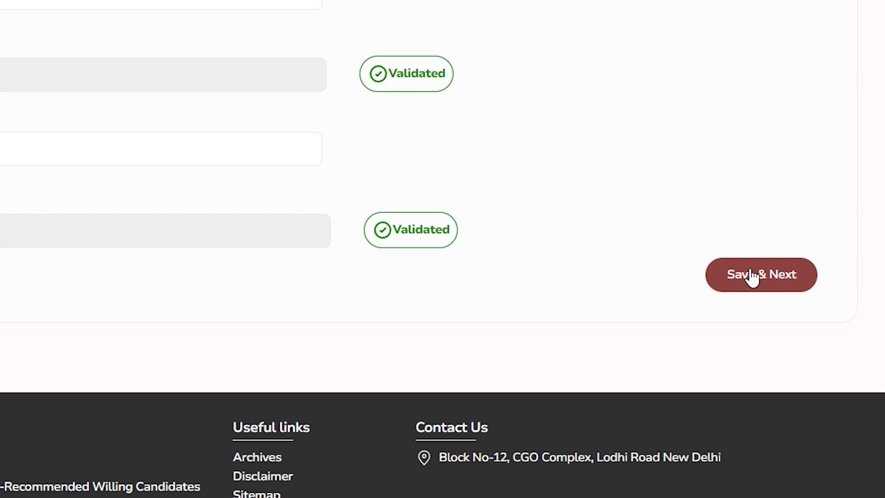
# - Save the personal details, acknowledge the success message and continue past the registration number page
pyautogui.click(788, 231)
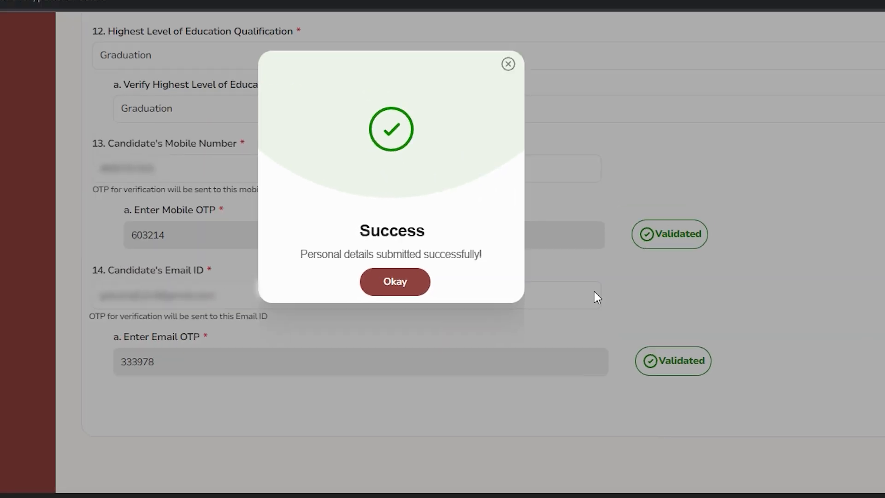
pyautogui.click(407, 283)
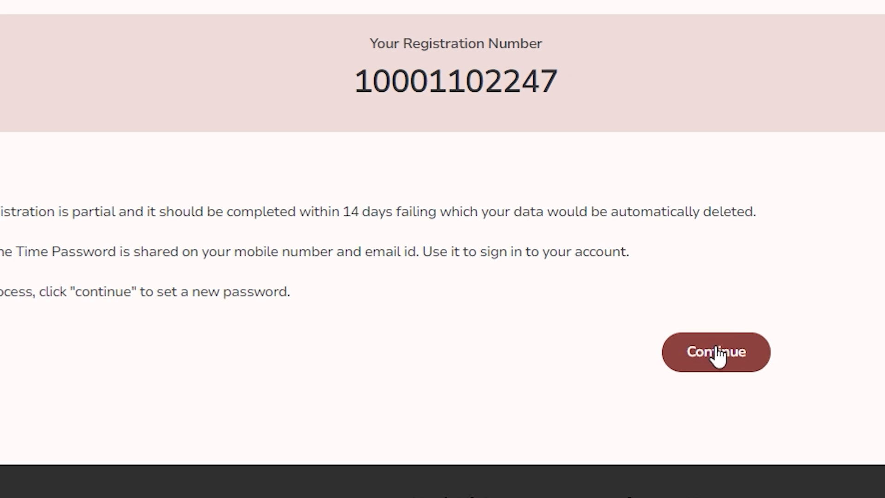
pyautogui.click(718, 353)
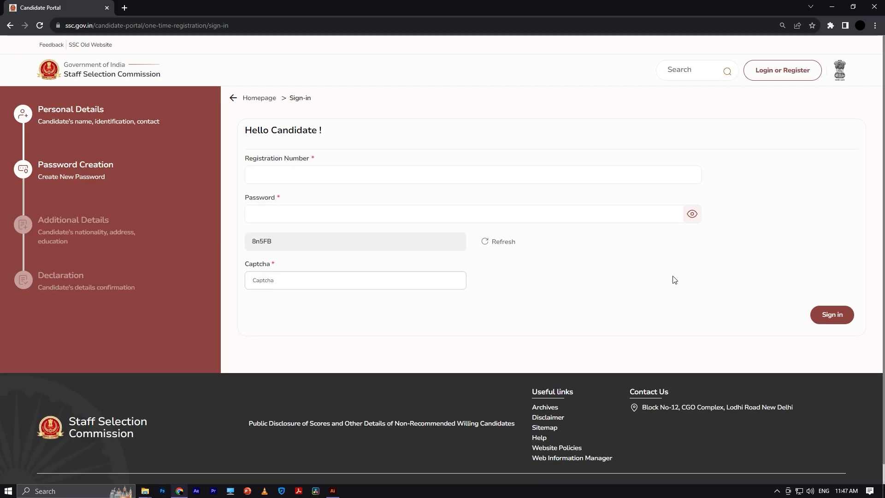
# - Sign in using the issued registration number, the password and the displayed captcha
pyautogui.click(282, 172)
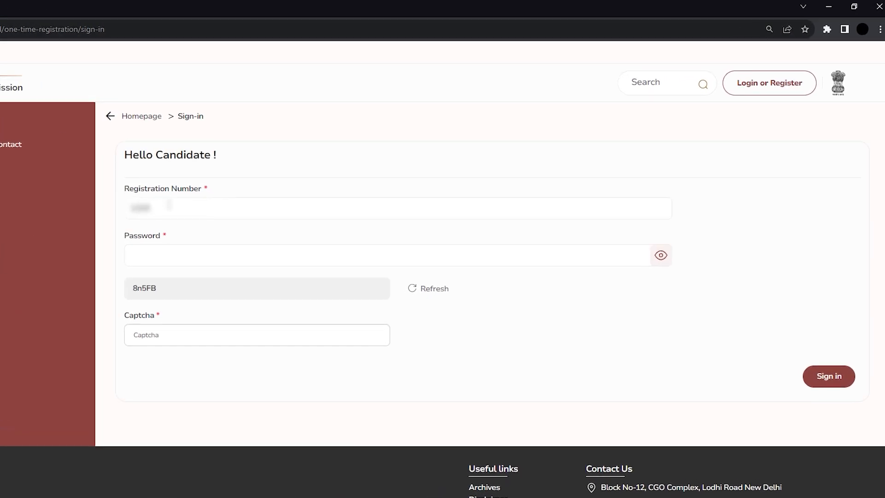
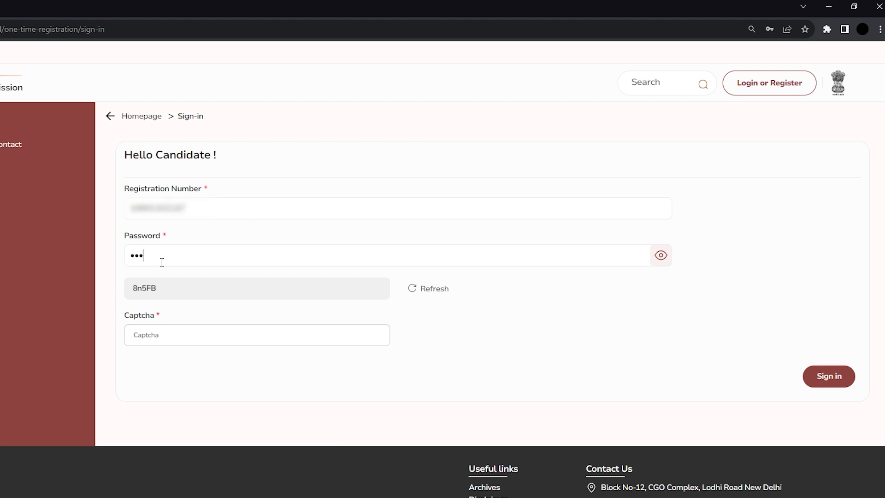
pyautogui.click(175, 336)
pyautogui.write('8')
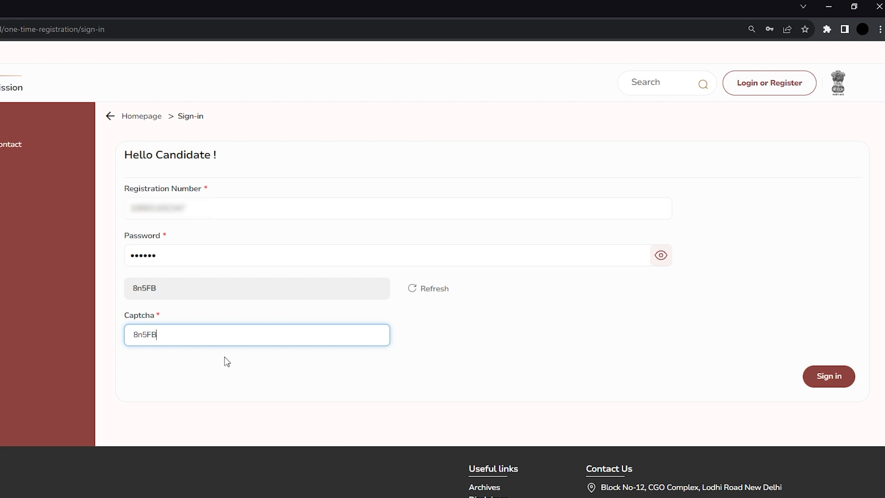
pyautogui.click(836, 378)
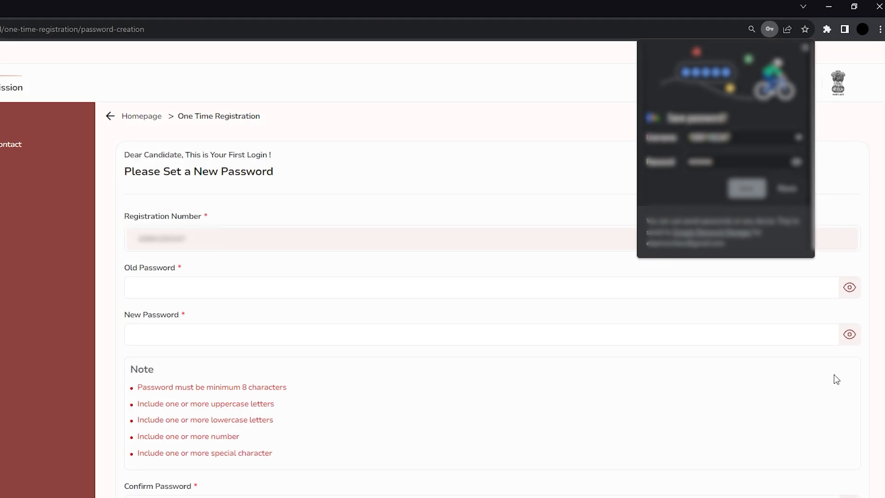
# - Dismiss Chrome's save-password prompt, enter the old password, and a new compliant password twice
pyautogui.click(785, 188)
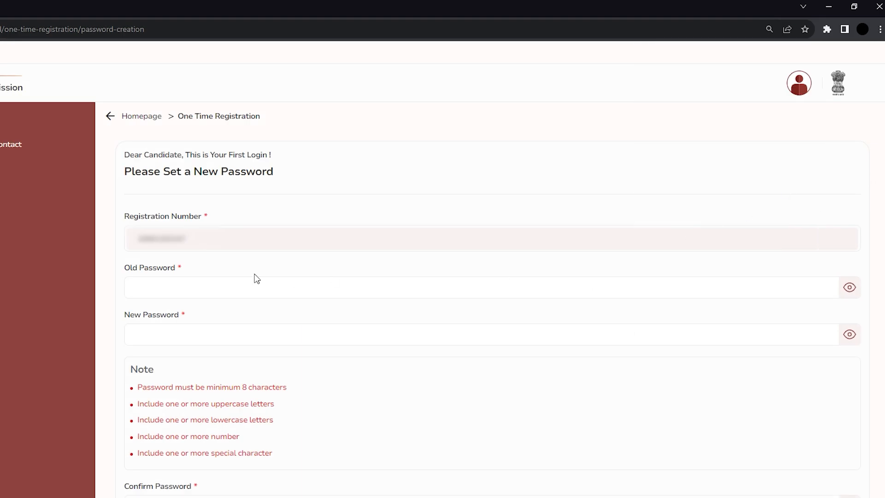
pyautogui.click(169, 289)
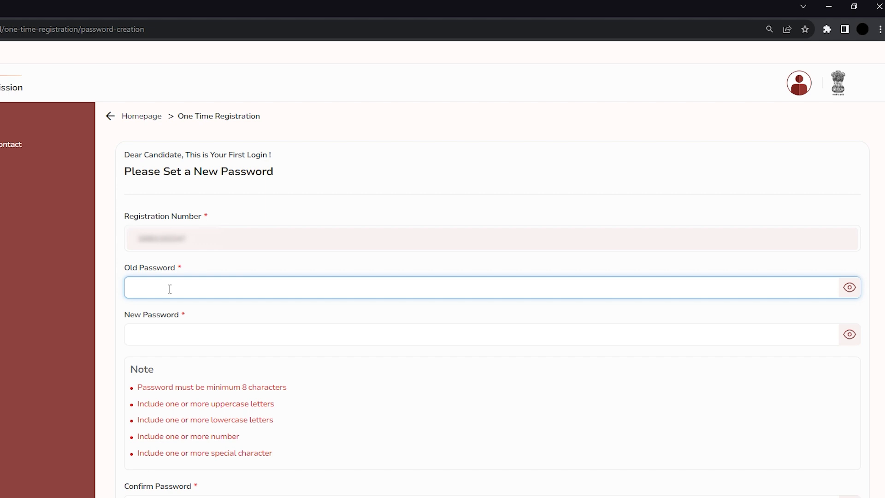
pyautogui.write('•')
pyautogui.click(160, 336)
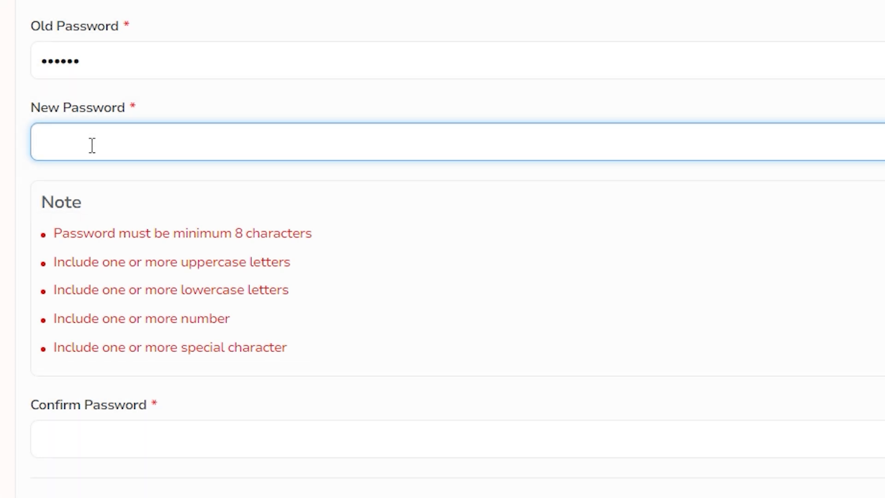
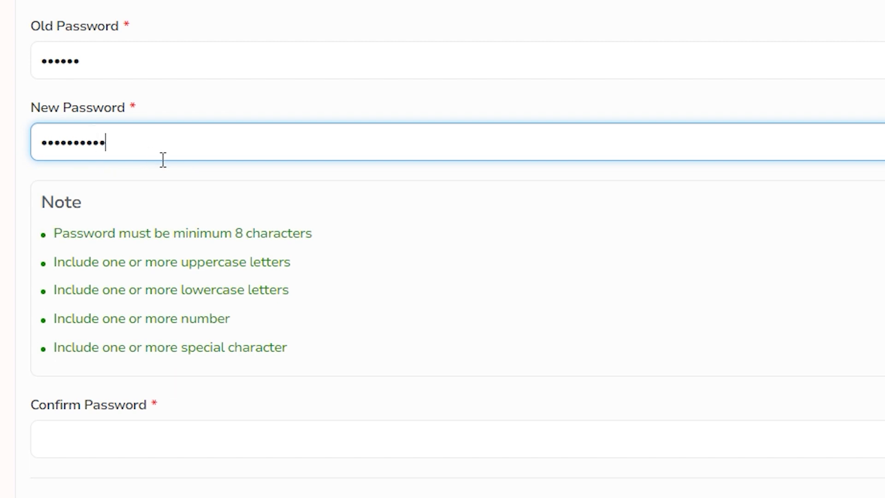
pyautogui.click(223, 253)
pyautogui.scroll(-4, 223, 254)
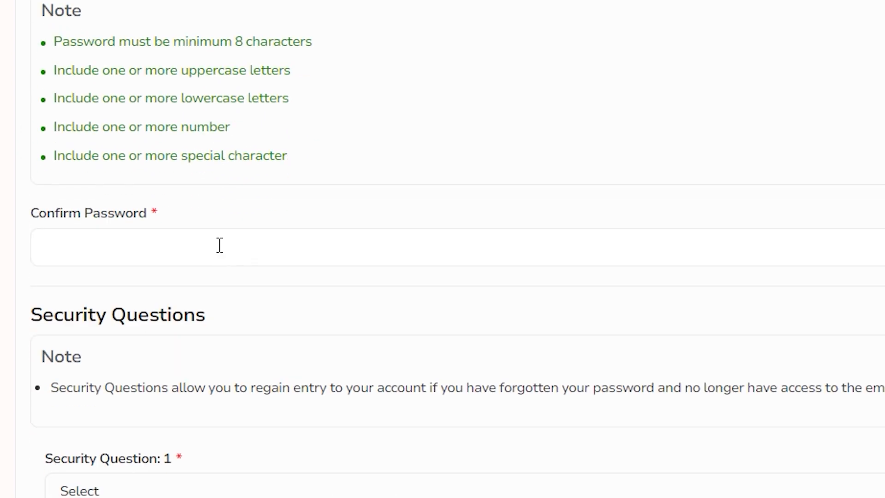
pyautogui.click(220, 244)
pyautogui.write('******')
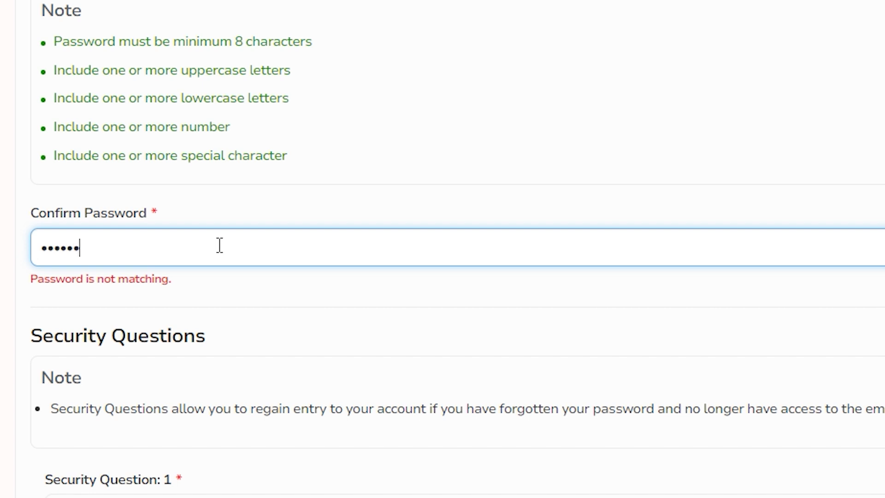
pyautogui.write('*****')
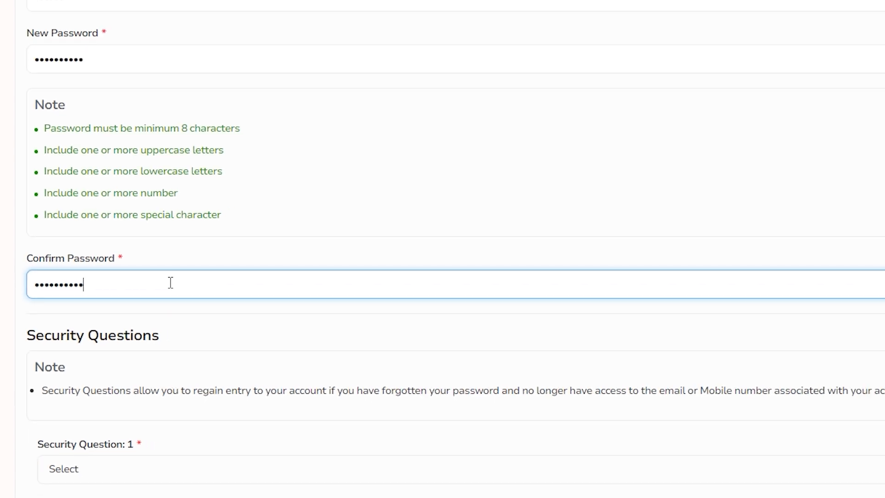
pyautogui.scroll(-2, 150, 299)
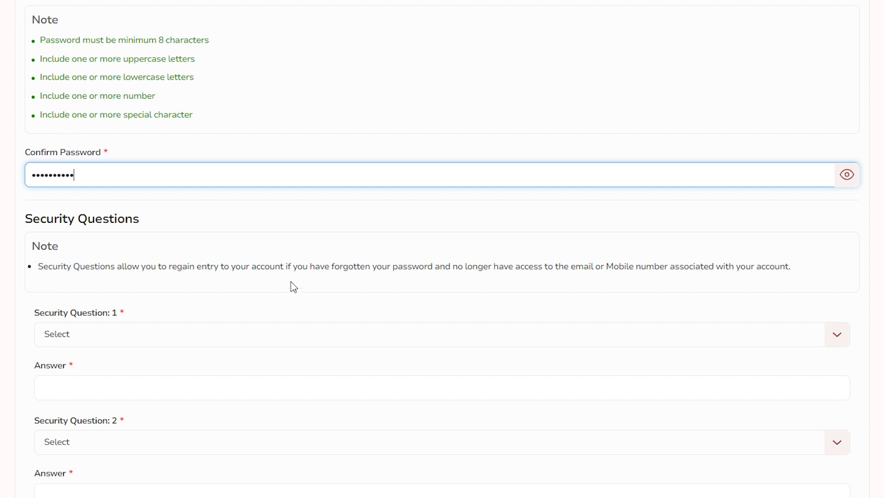
pyautogui.scroll(-3, 293, 286)
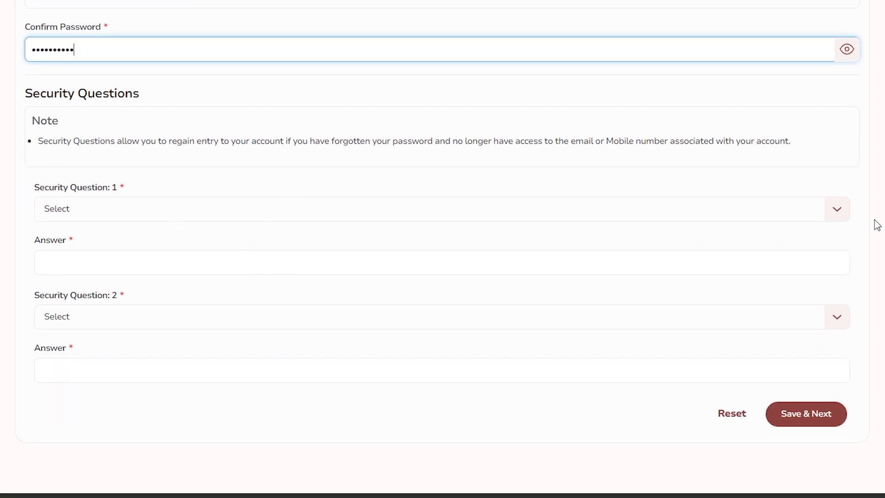
# - Choose 'What city were you born in?' as security question 1 and enter the birth city answer
pyautogui.click(835, 215)
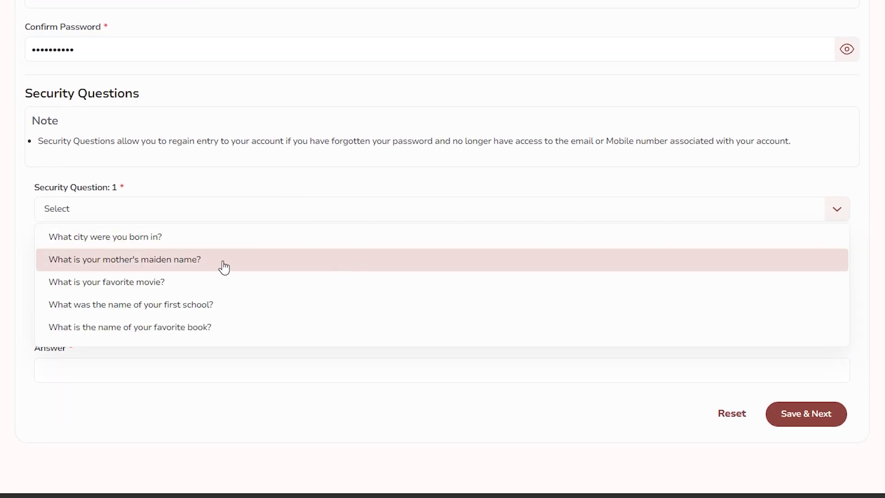
pyautogui.click(158, 244)
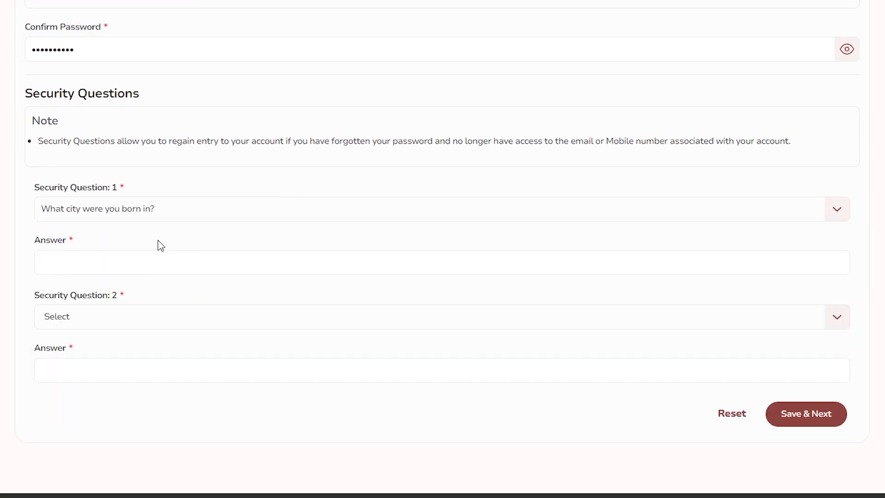
pyautogui.click(142, 271)
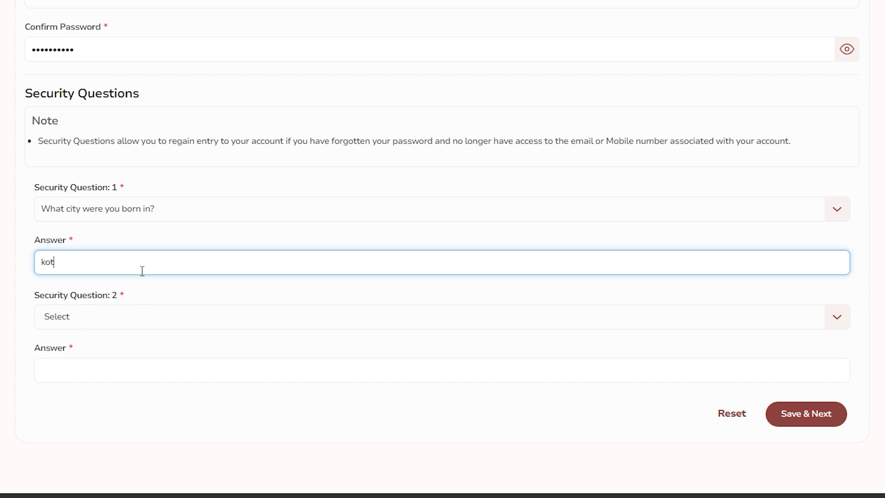
# - Answer 'What is your mother's maiden name?' as question 2, then save the new password
pyautogui.click(126, 316)
pyautogui.click(127, 352)
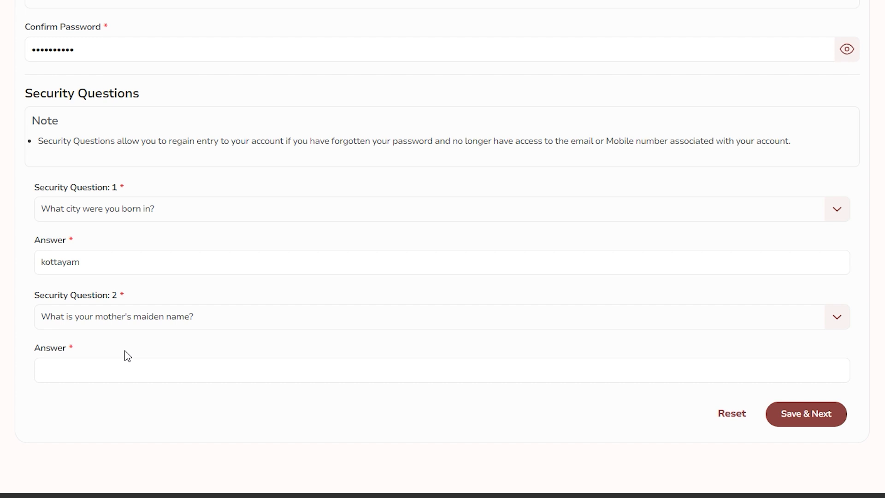
pyautogui.click(101, 380)
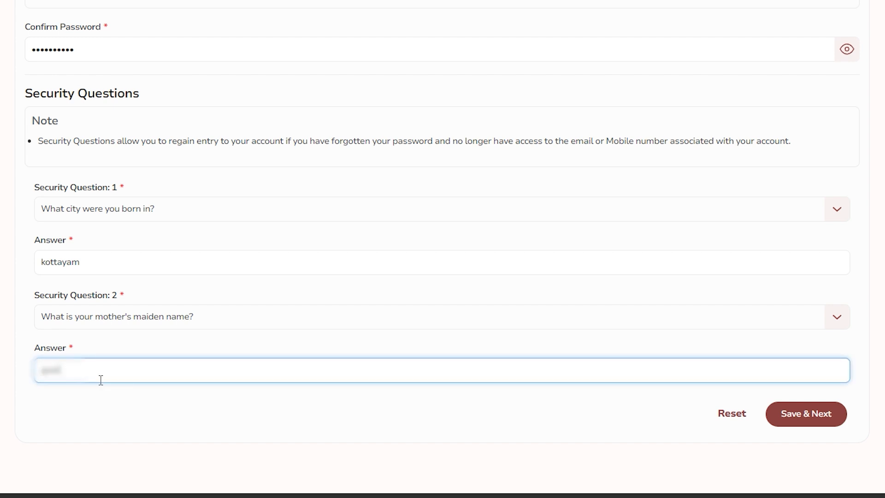
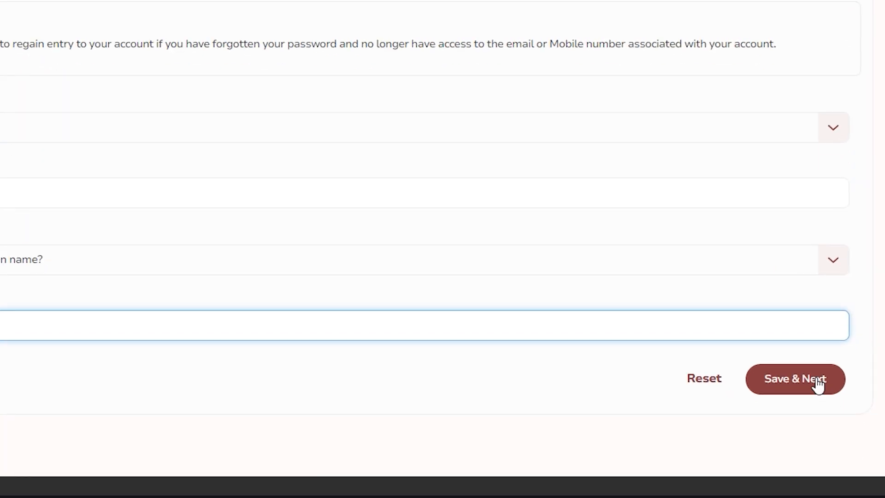
pyautogui.click(817, 384)
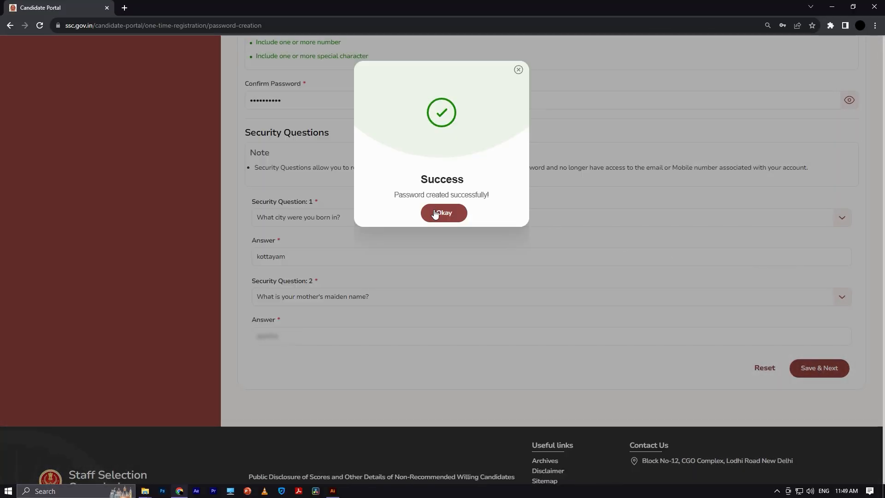
pyautogui.click(435, 214)
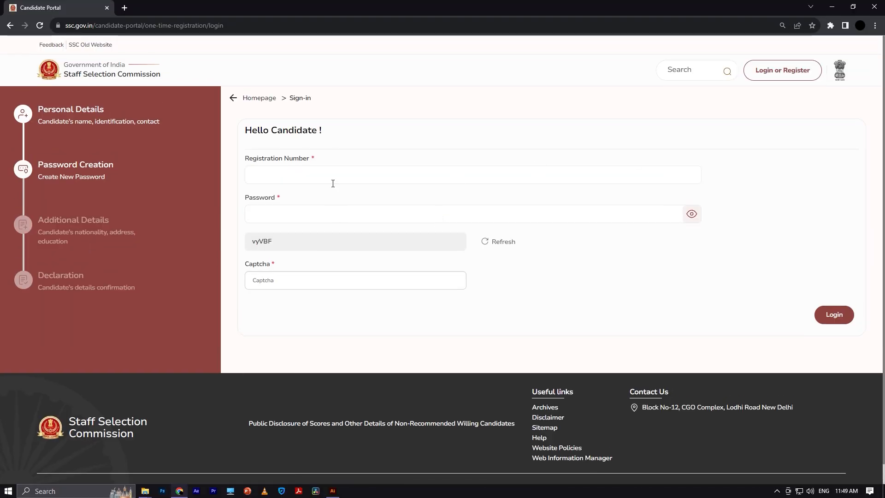
# - Log in with the registration number, the new password and the displayed captcha code
pyautogui.click(317, 175)
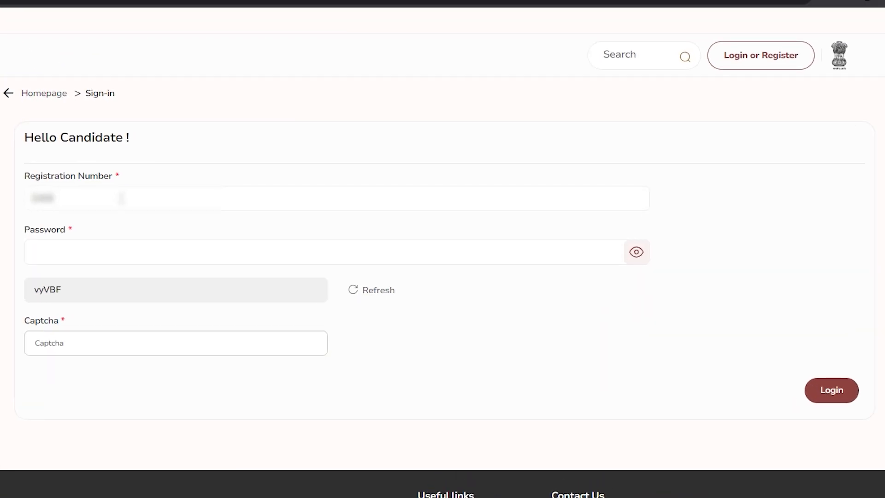
pyautogui.write('00000000')
pyautogui.click(93, 251)
pyautogui.write('•••••••••••')
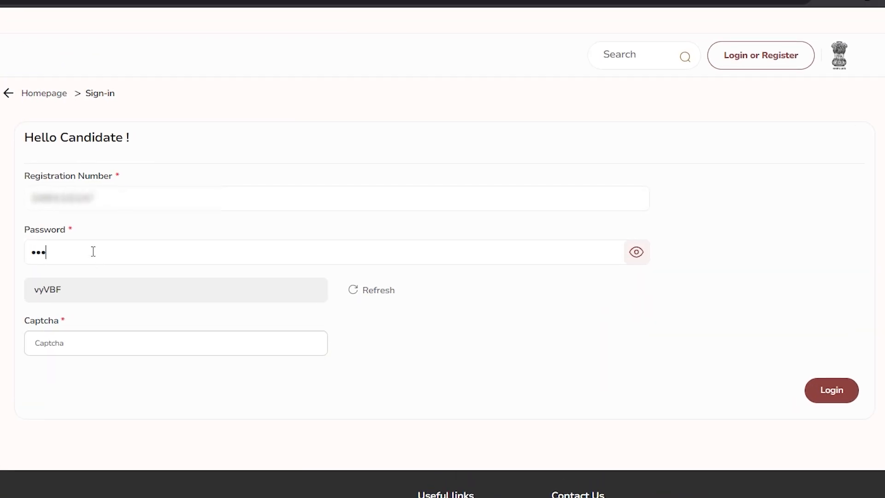
pyautogui.click(69, 341)
pyautogui.write('vyVBF')
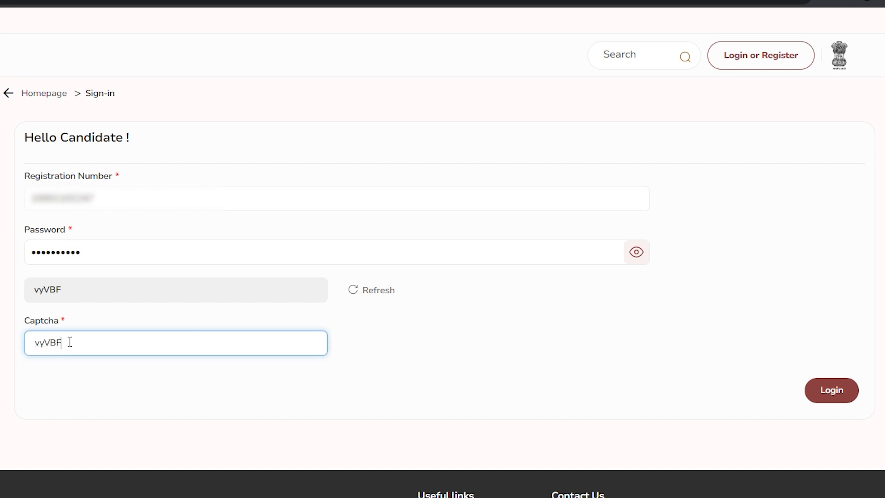
pyautogui.click(831, 390)
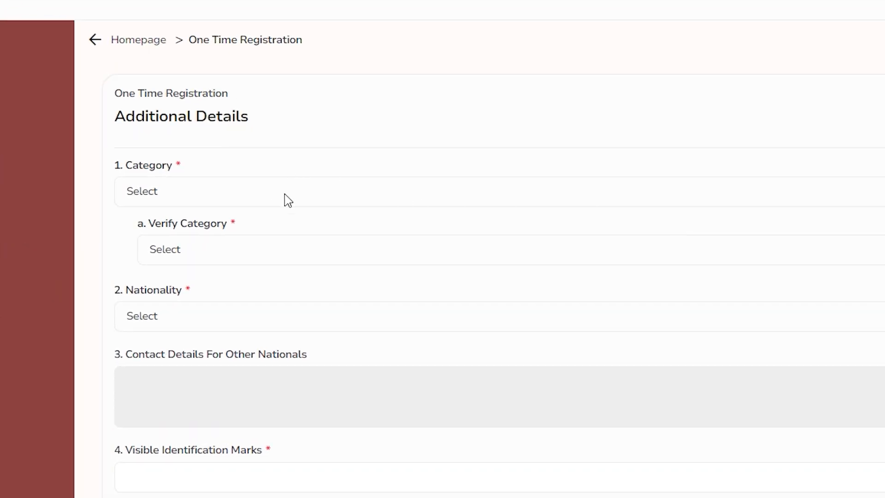
# - Set category and verified category to OBC and nationality to Citizen Of India
pyautogui.click(287, 199)
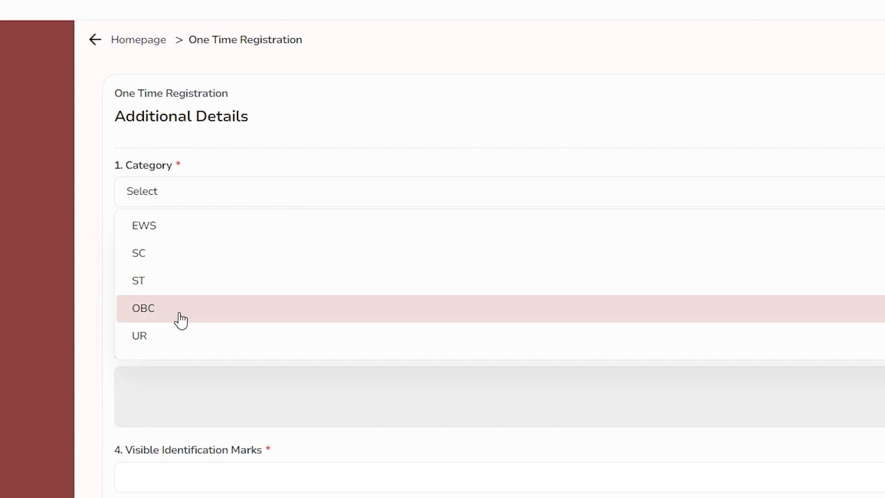
pyautogui.click(181, 319)
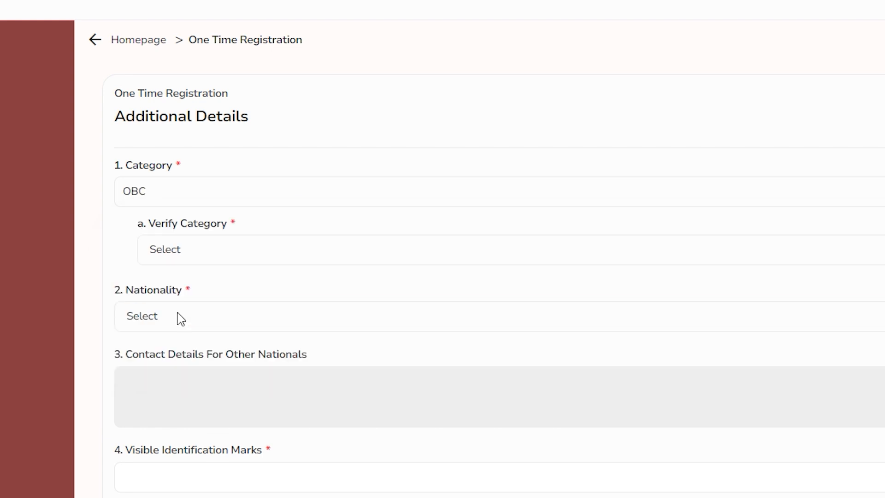
pyautogui.click(243, 255)
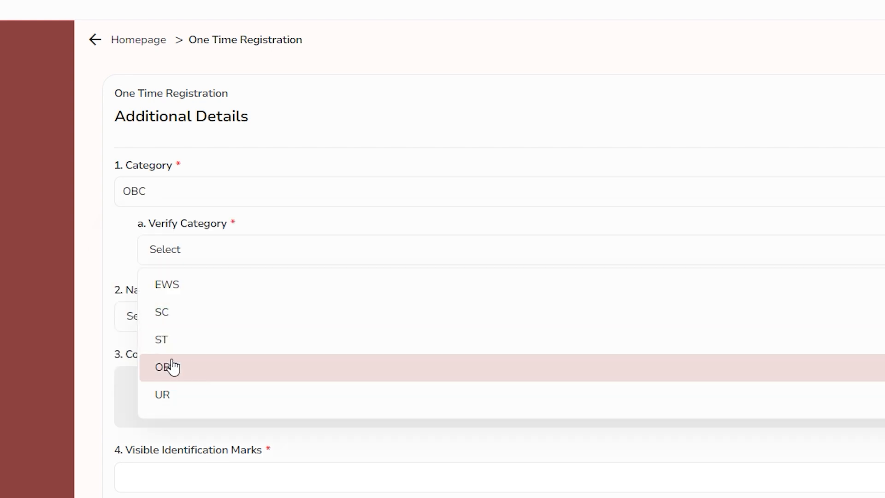
pyautogui.click(172, 365)
pyautogui.click(204, 314)
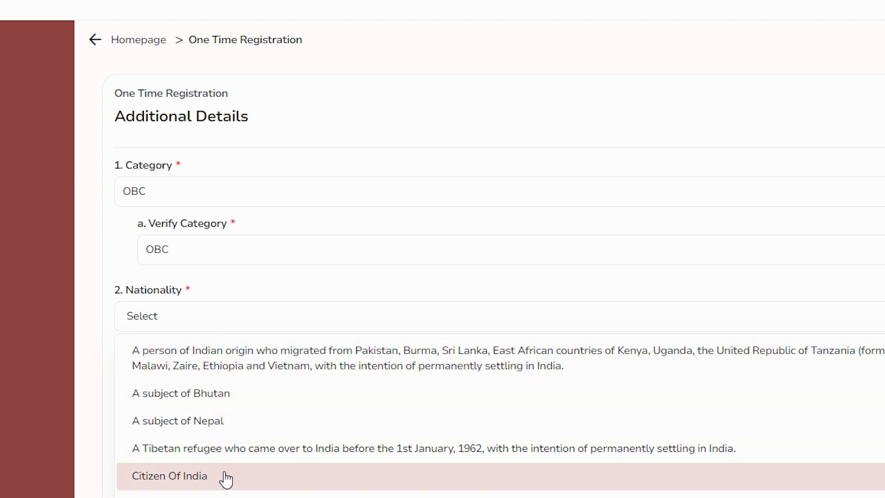
pyautogui.click(225, 478)
# - Enter BLACK MOLE ON LEFT FOREARM as the visible identification mark
pyautogui.scroll(-4, 226, 457)
pyautogui.click(234, 313)
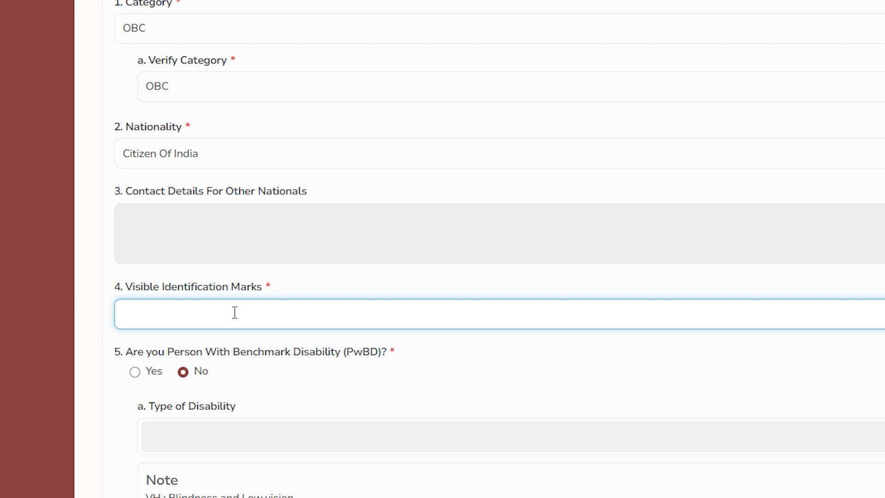
pyautogui.write('BLACK MOLE ON LEFT FOREARM')
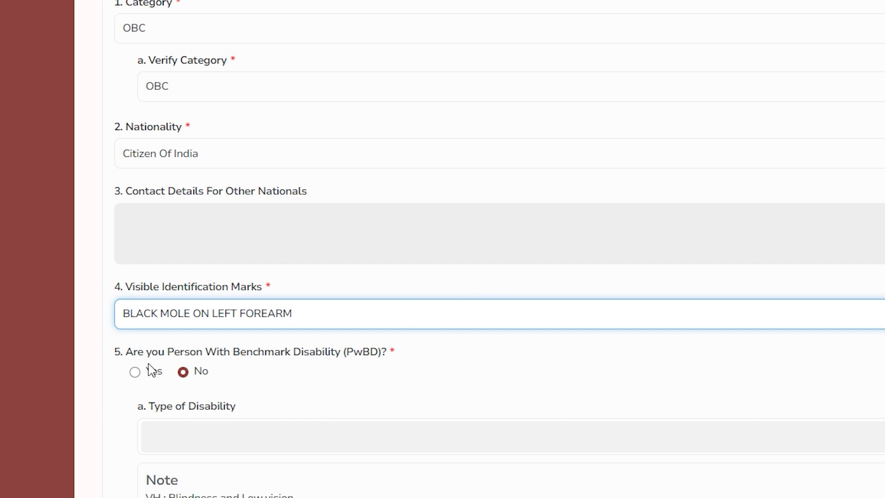
pyautogui.scroll(-6, 699, 227)
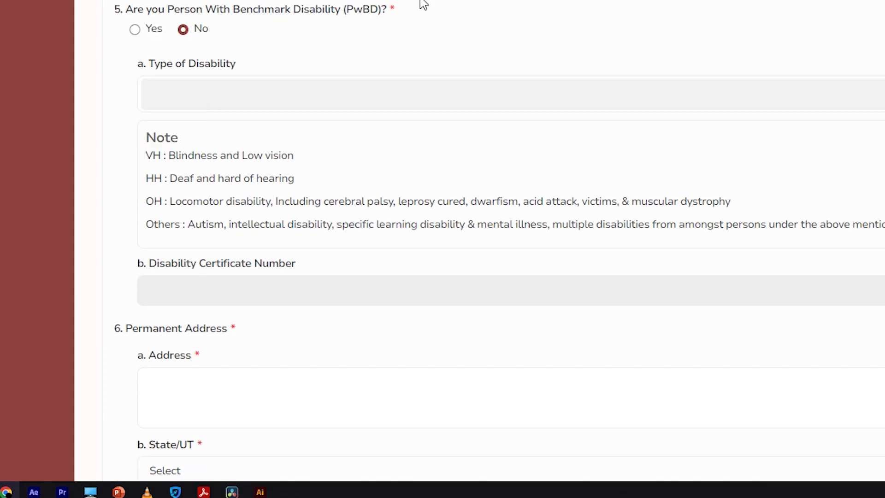
# - Enter the permanent address line and select Kerala as the State/UT
pyautogui.scroll(-3, 300, 83)
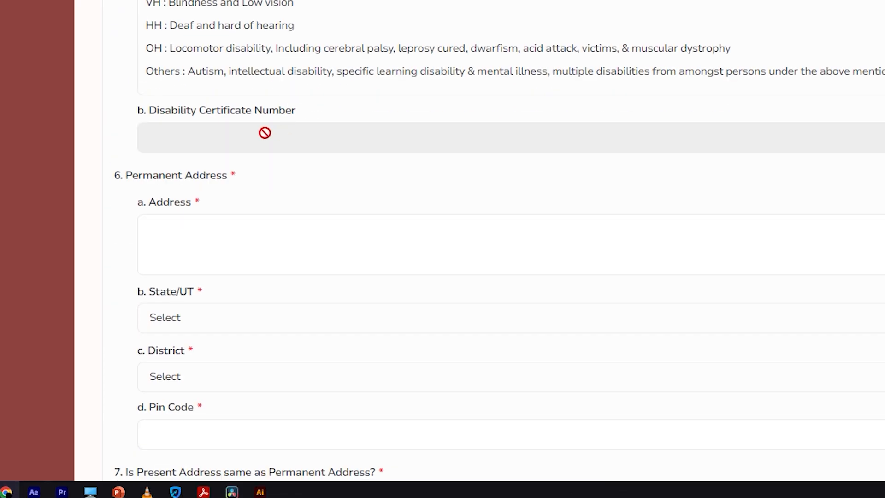
pyautogui.click(173, 224)
pyautogui.write('address near main road post')
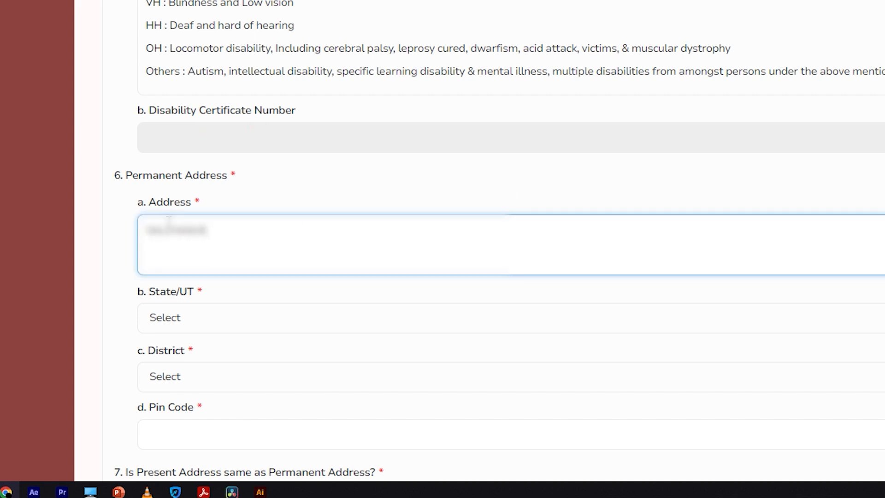
pyautogui.write(' S HAMOM')
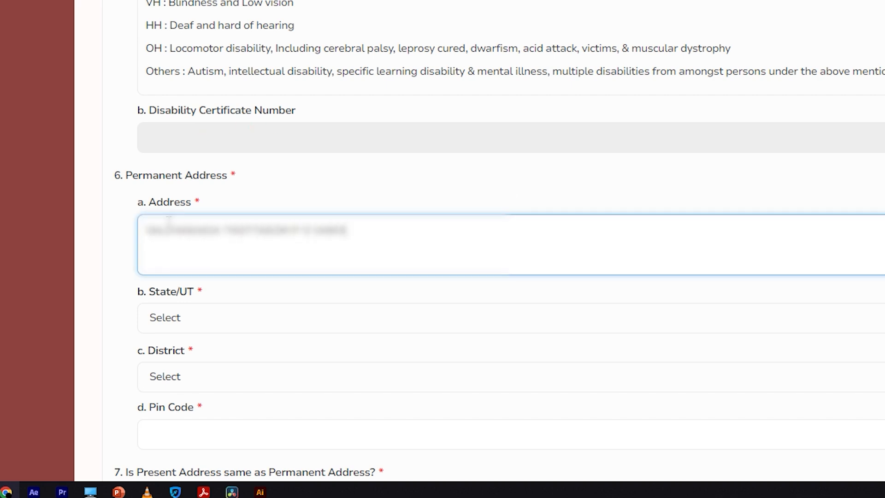
pyautogui.click(186, 317)
pyautogui.scroll(-2, 232, 415)
pyautogui.scroll(-6, 235, 435)
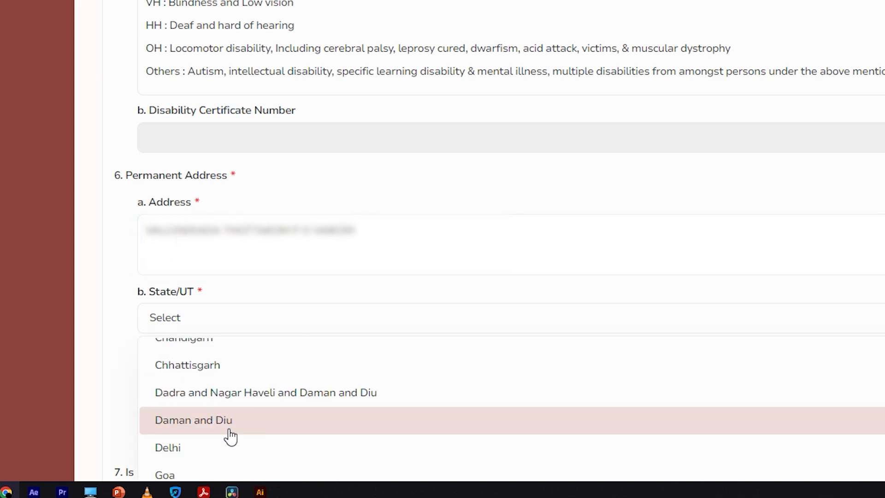
pyautogui.click(230, 436)
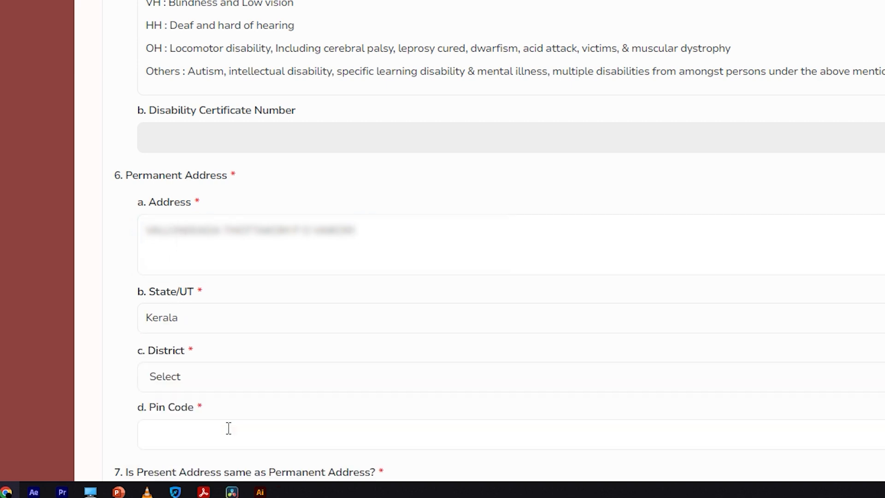
# - Select Kottayam district, enter the pin code, and mark present address same as permanent
pyautogui.click(192, 381)
pyautogui.scroll(-3, 189, 421)
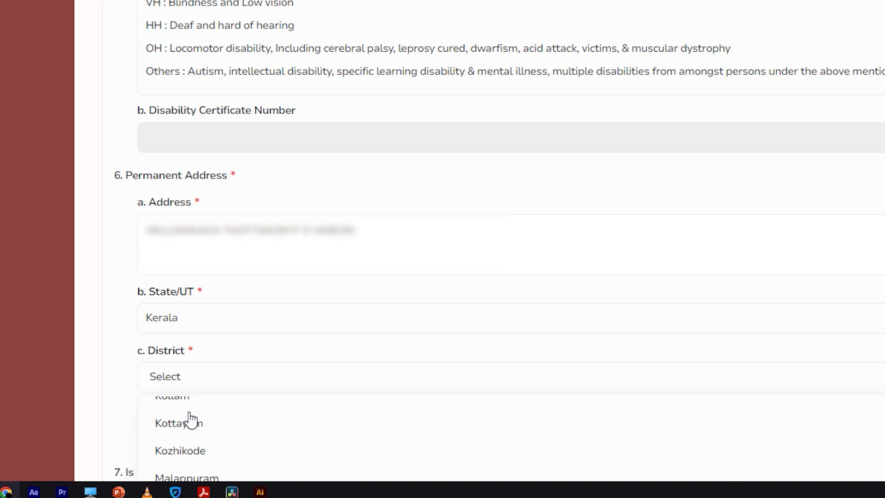
pyautogui.click(189, 423)
pyautogui.click(198, 433)
pyautogui.write('686001')
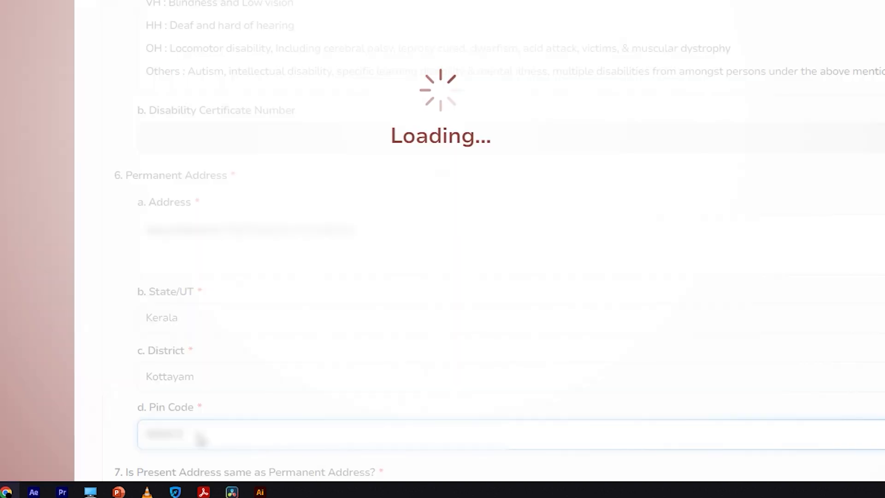
pyautogui.scroll(-5, 170, 405)
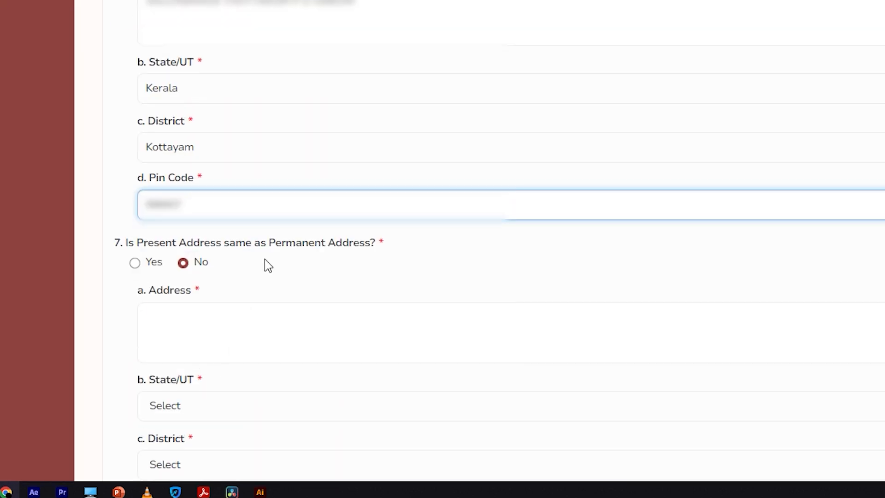
pyautogui.click(148, 272)
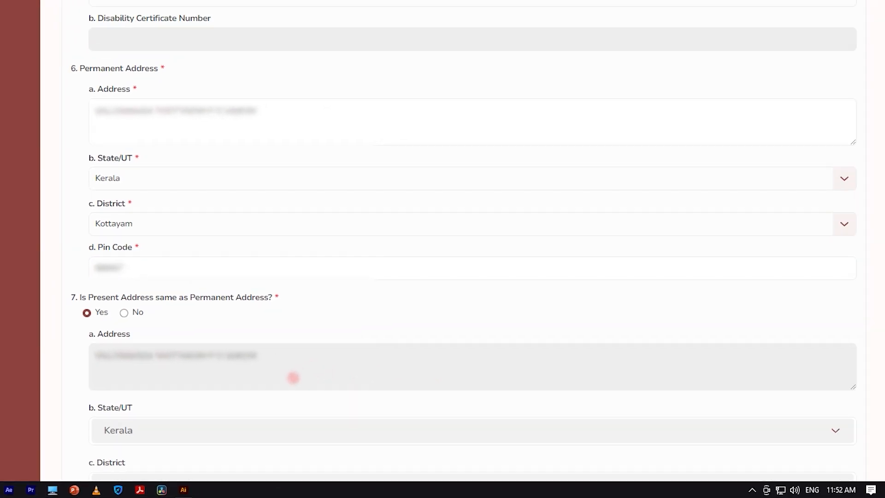
pyautogui.scroll(-3, 293, 378)
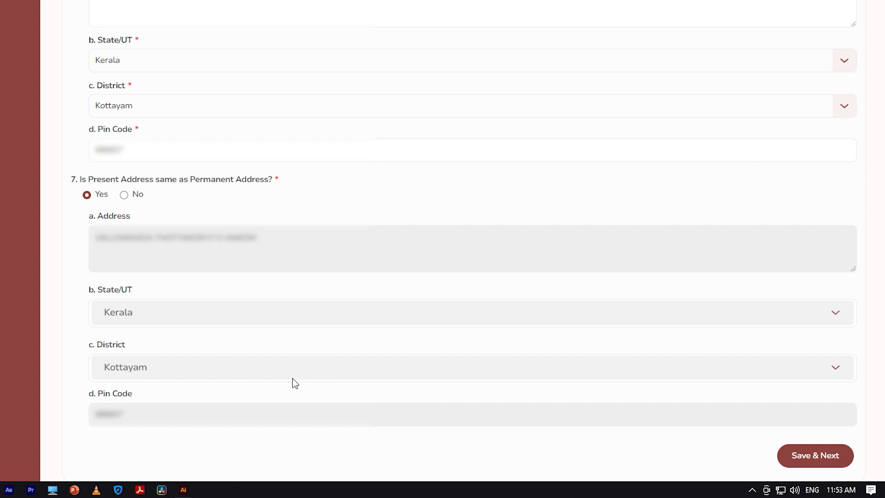
pyautogui.scroll(-2, 293, 384)
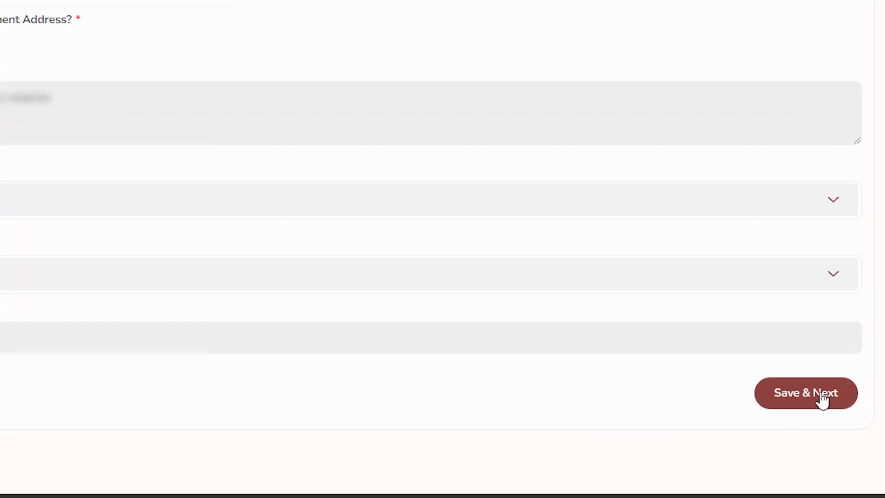
# - Save the additional details, tick I Agree on the declaration, and open Preview OTR
pyautogui.click(823, 399)
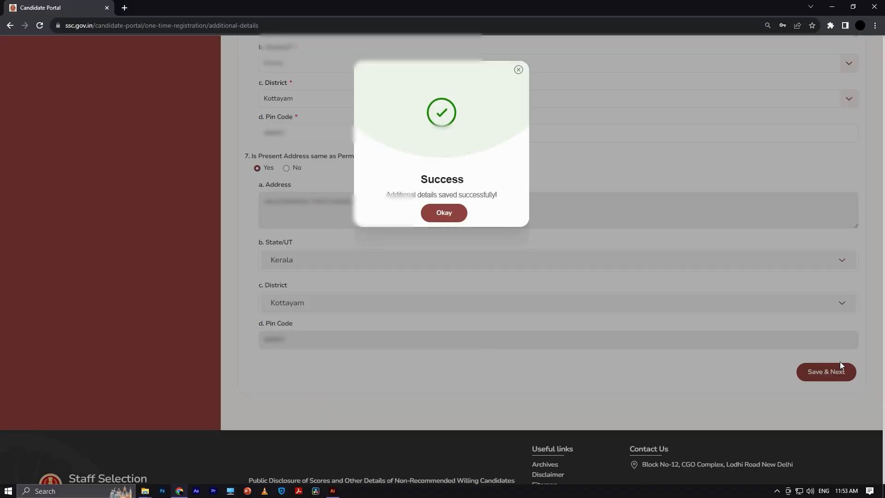
pyautogui.click(442, 213)
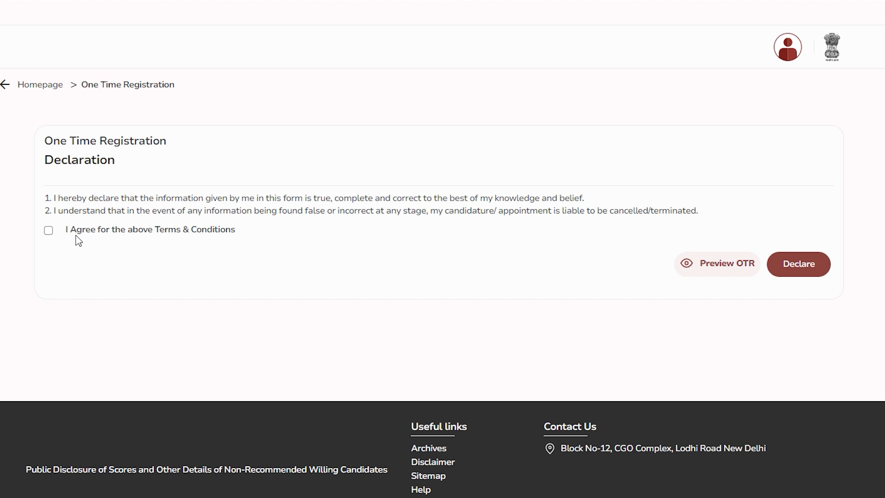
pyautogui.click(76, 232)
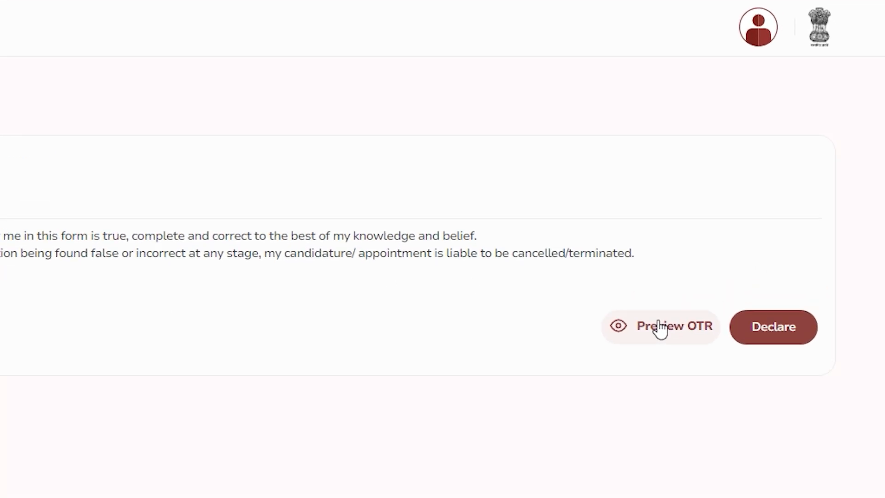
pyautogui.click(660, 328)
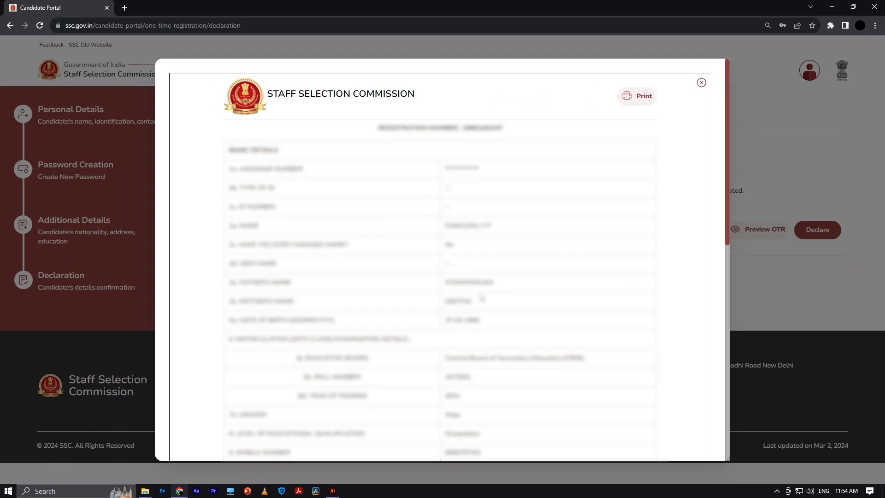
# - Scroll through the OTR preview to check the entered details, then close it
pyautogui.scroll(-1, 481, 298)
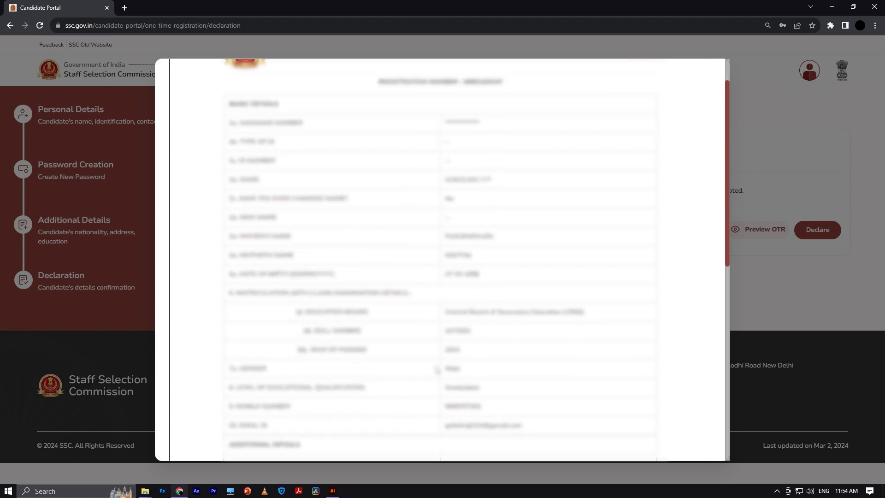
pyautogui.scroll(-1, 451, 300)
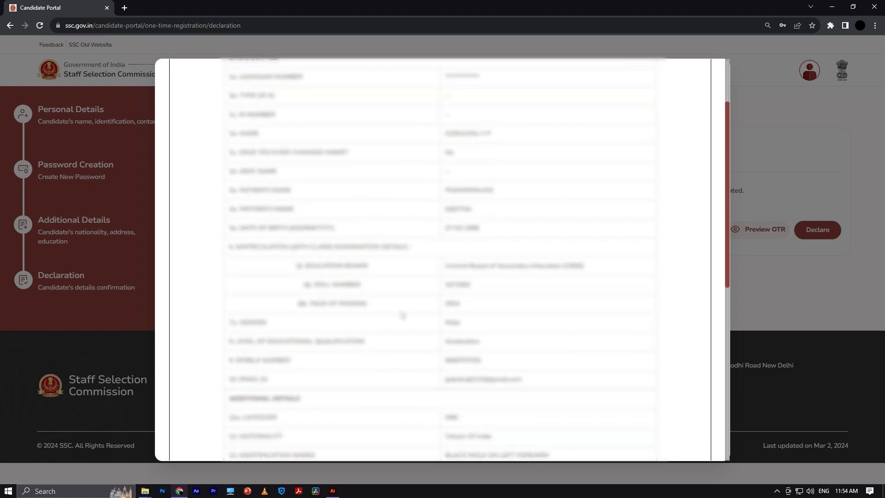
pyautogui.scroll(-2, 486, 345)
pyautogui.scroll(-3, 486, 343)
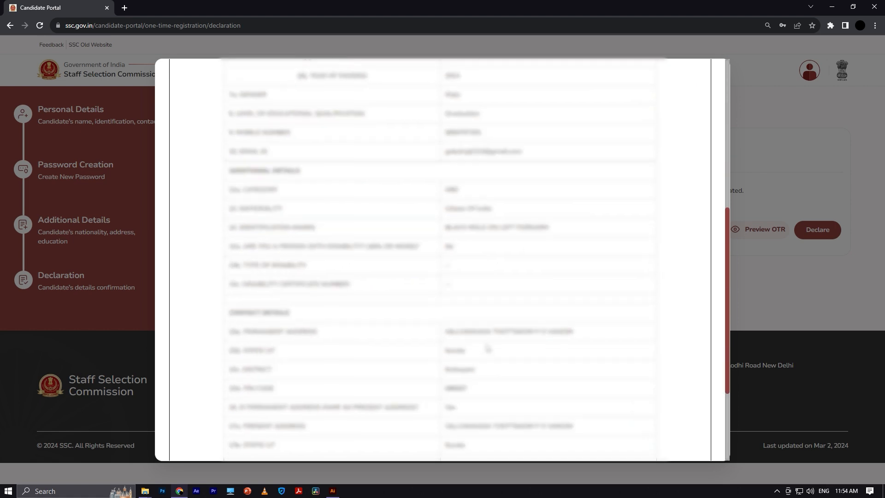
pyautogui.scroll(-2, 498, 387)
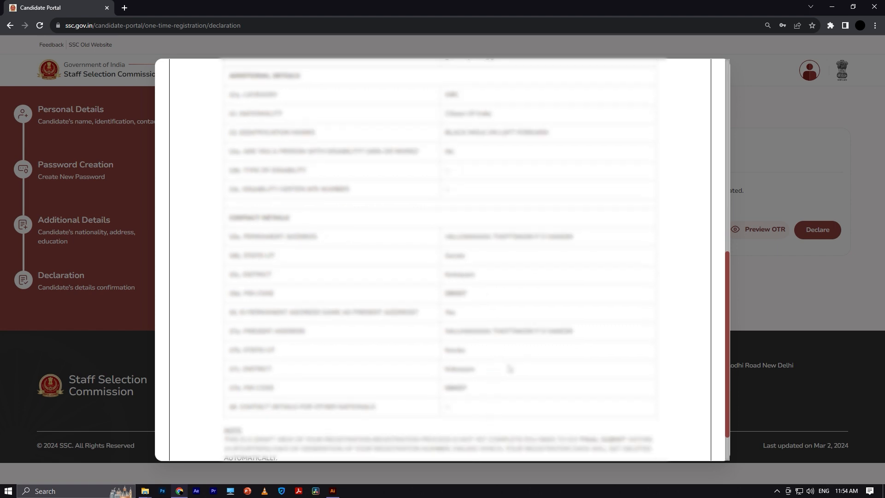
pyautogui.scroll(6, 480, 361)
pyautogui.scroll(1, 467, 337)
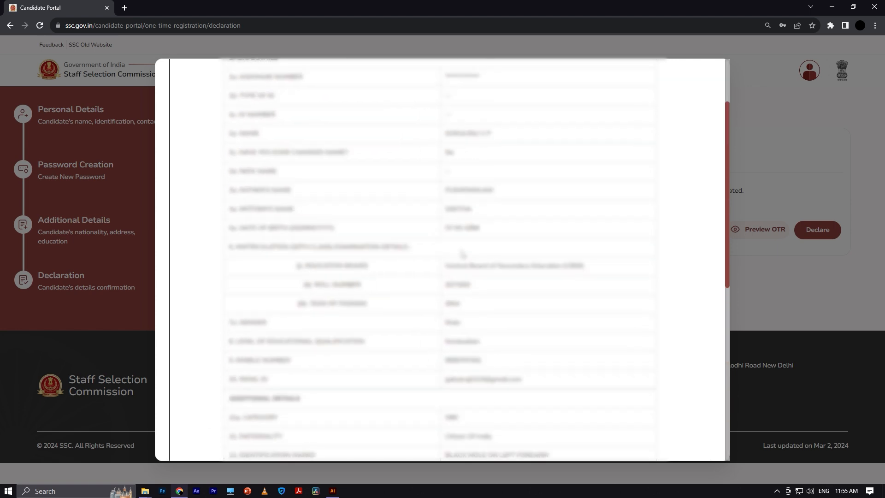
pyautogui.scroll(1, 483, 191)
pyautogui.scroll(-10, 482, 194)
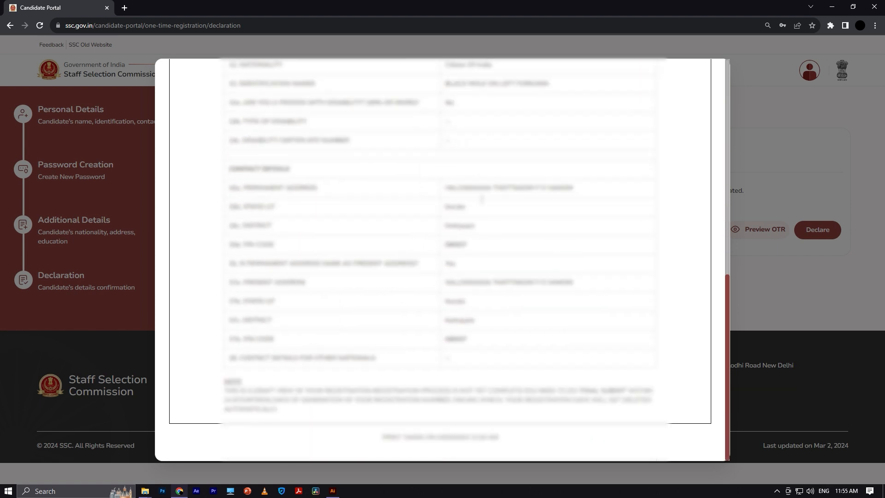
pyautogui.scroll(12, 482, 194)
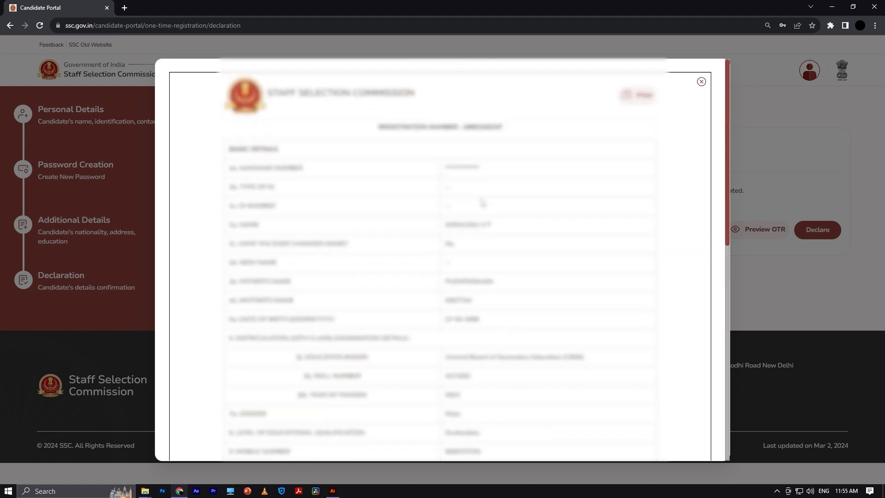
pyautogui.click(701, 83)
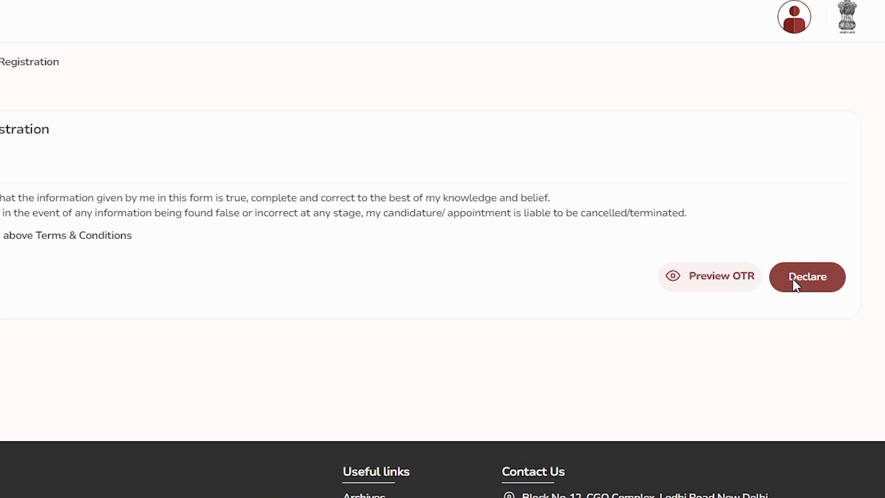
# - Submit the declaration with Declare and acknowledge the success message
pyautogui.click(793, 280)
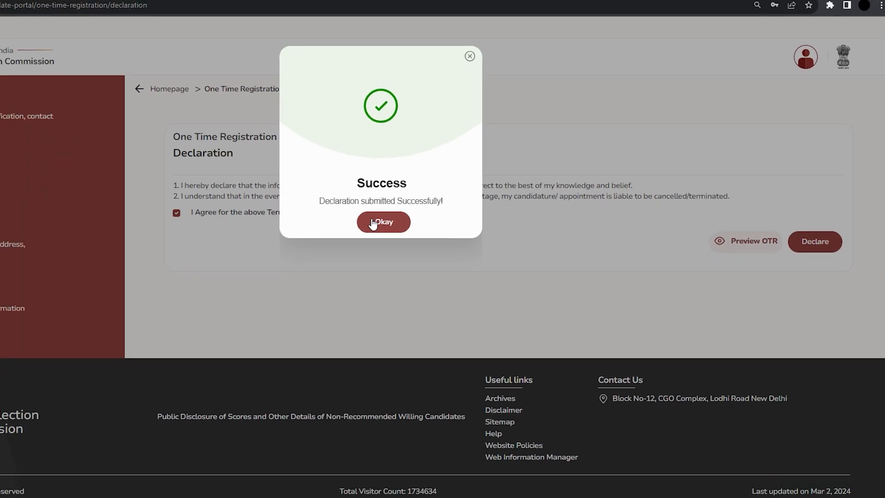
pyautogui.click(374, 223)
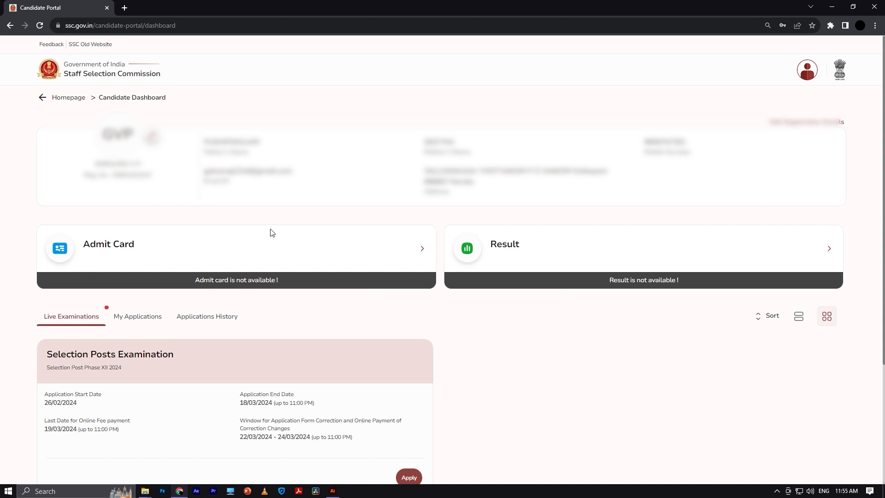
pyautogui.scroll(-2, 272, 230)
pyautogui.scroll(1, 521, 224)
pyautogui.scroll(1, 521, 224)
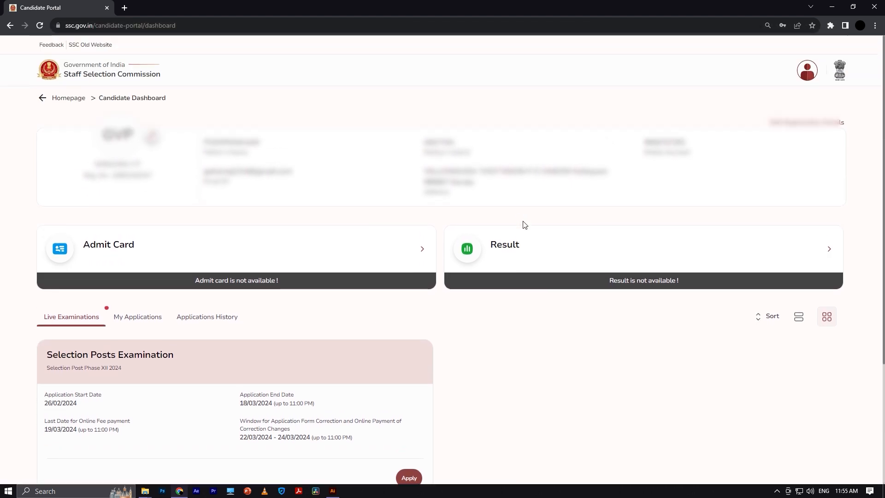